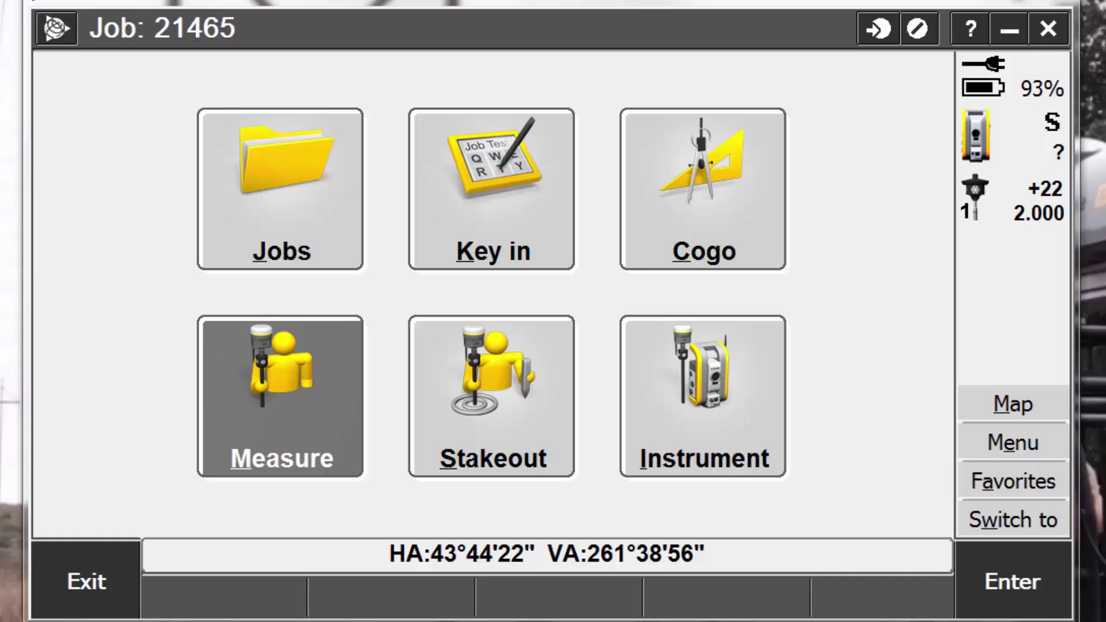
Step: Switch the active target from Target 1 to Target 3 (2.000 m height, -30 mm constant)
key(Right)
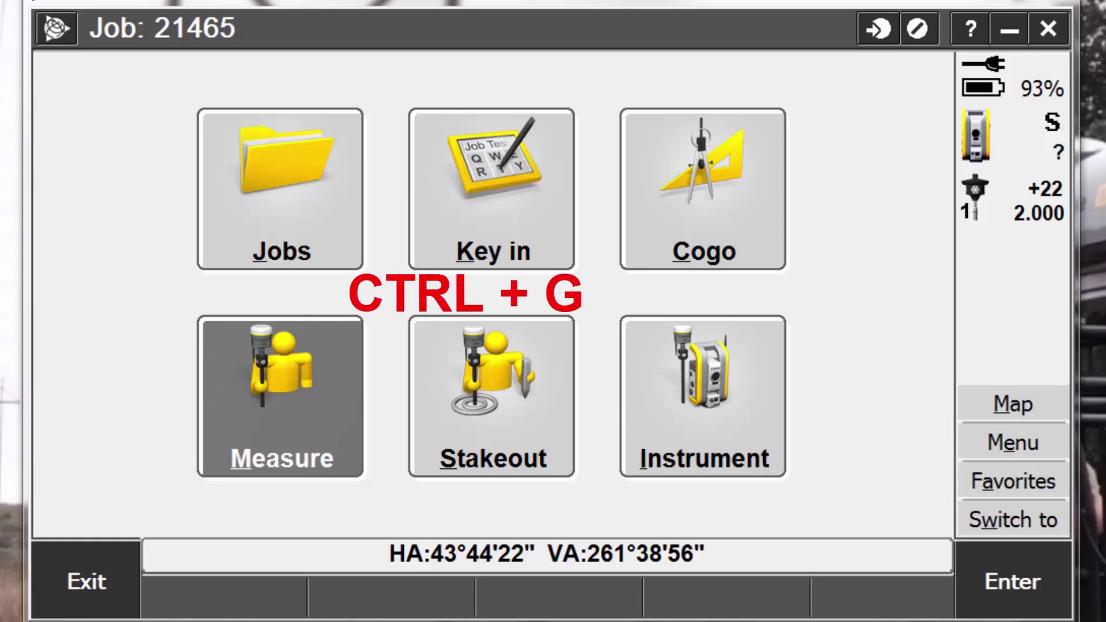
key(ctrl+g)
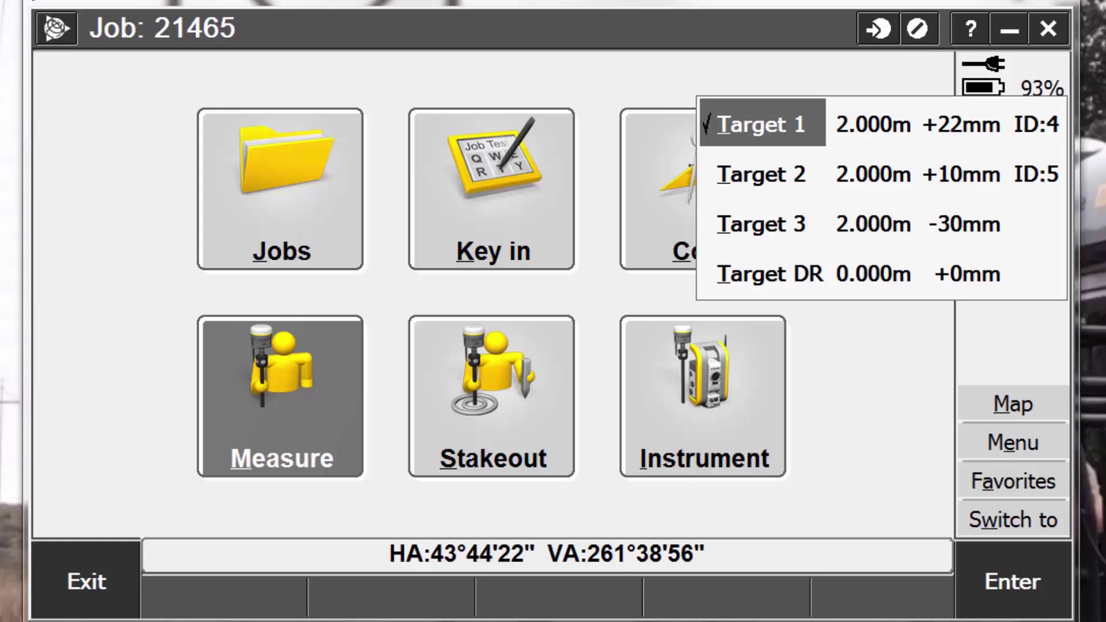
click(748, 223)
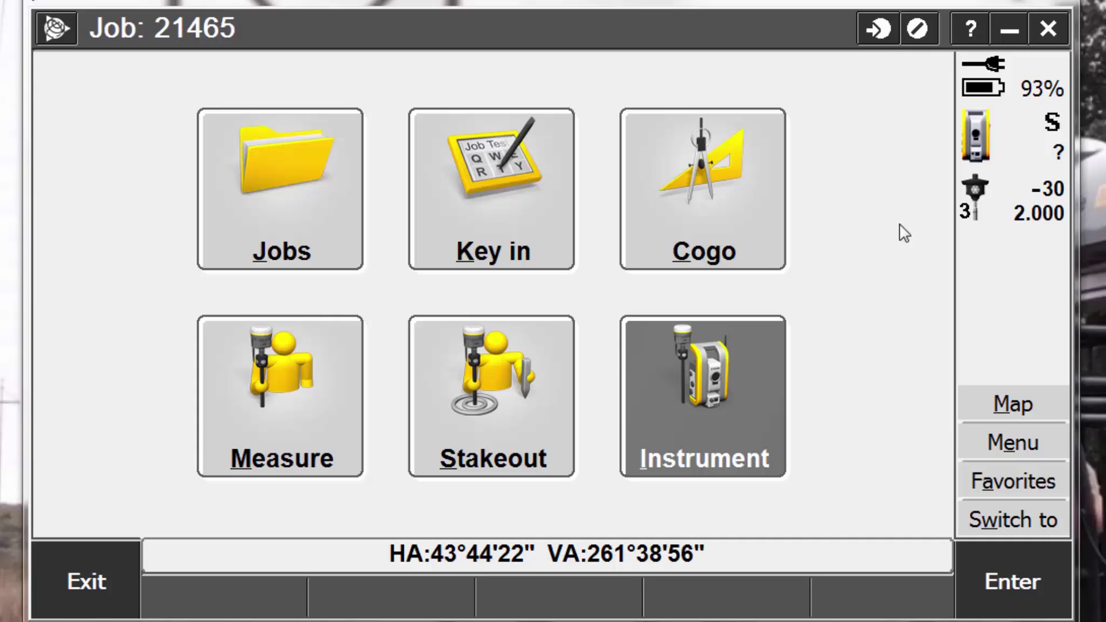
click(980, 196)
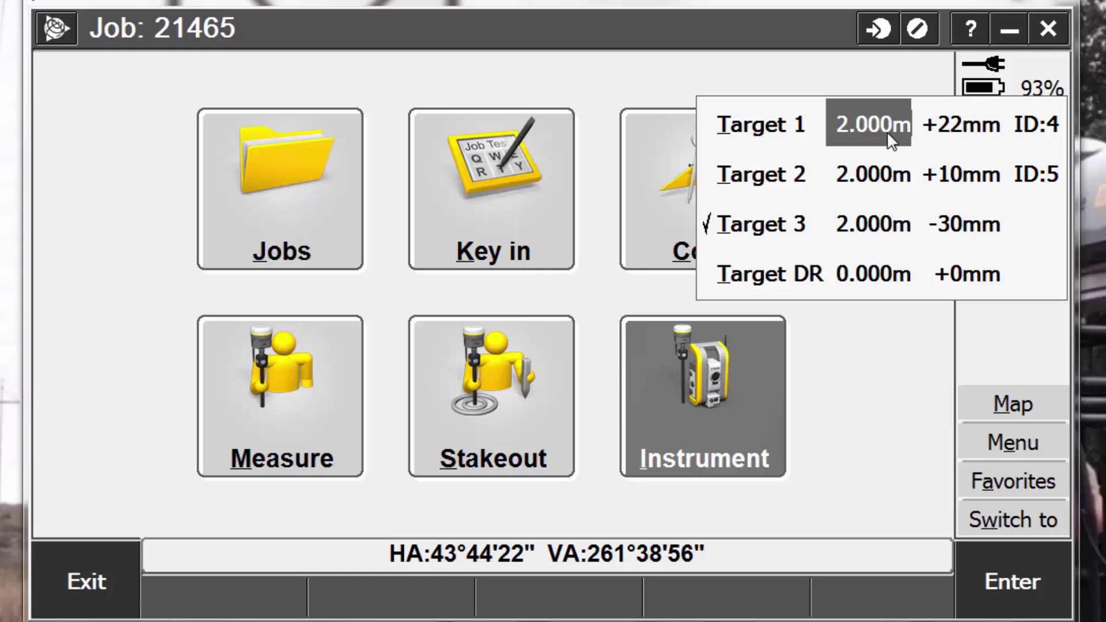
Step: Bring up the target list showing Target 1 at +33 mm and Target DR
click(864, 233)
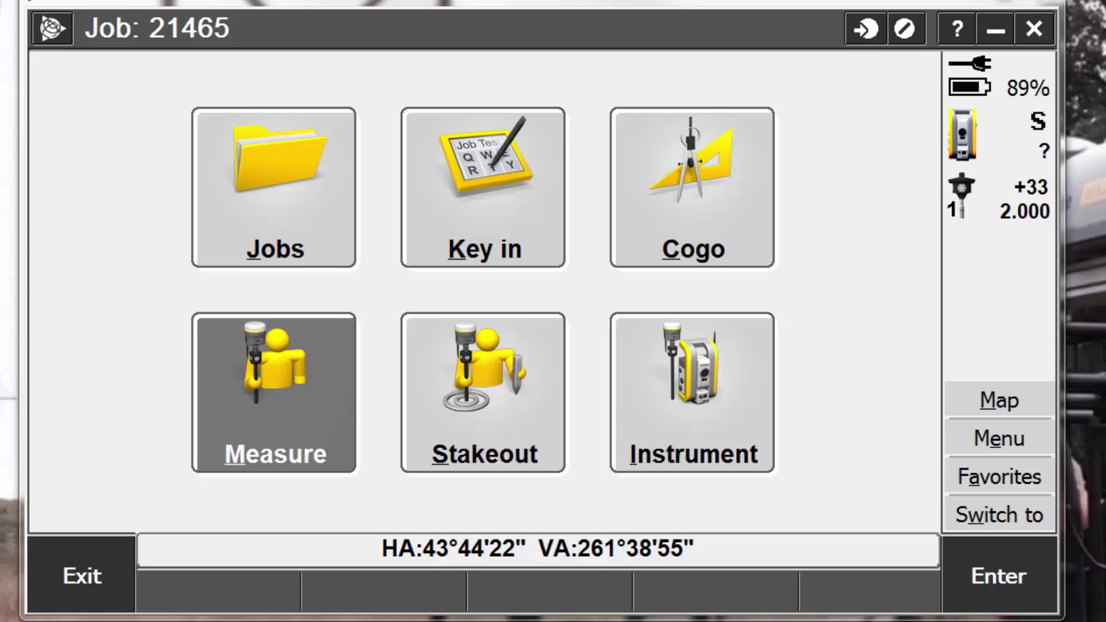
click(973, 209)
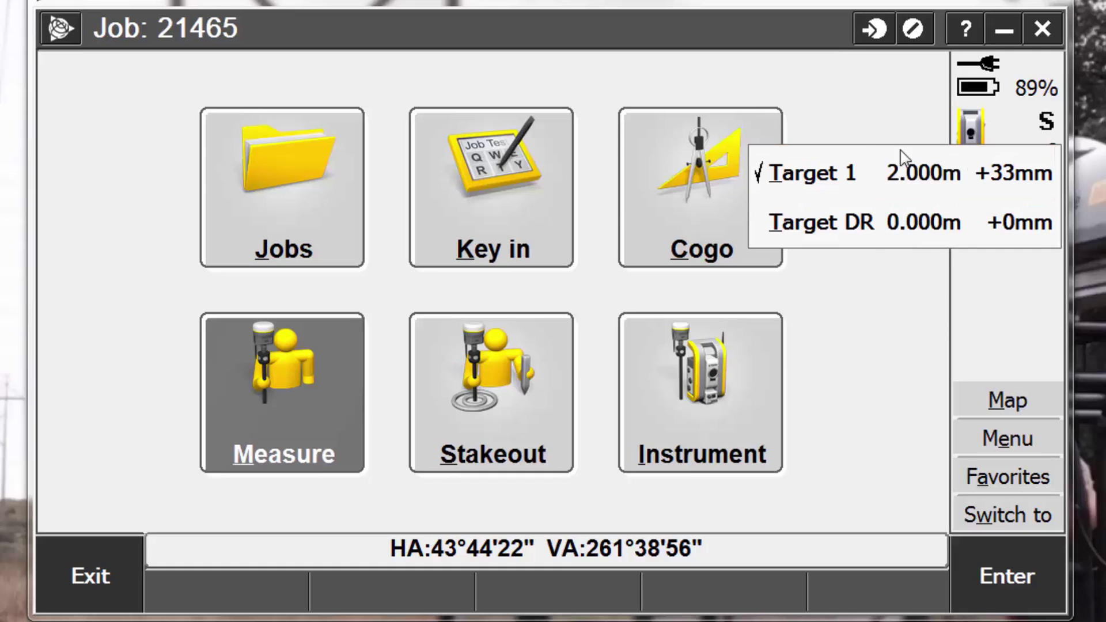
Step: Change Target 1's prism type to VX/S Series MultiTrack, giving a 10.0 mm constant
click(1007, 176)
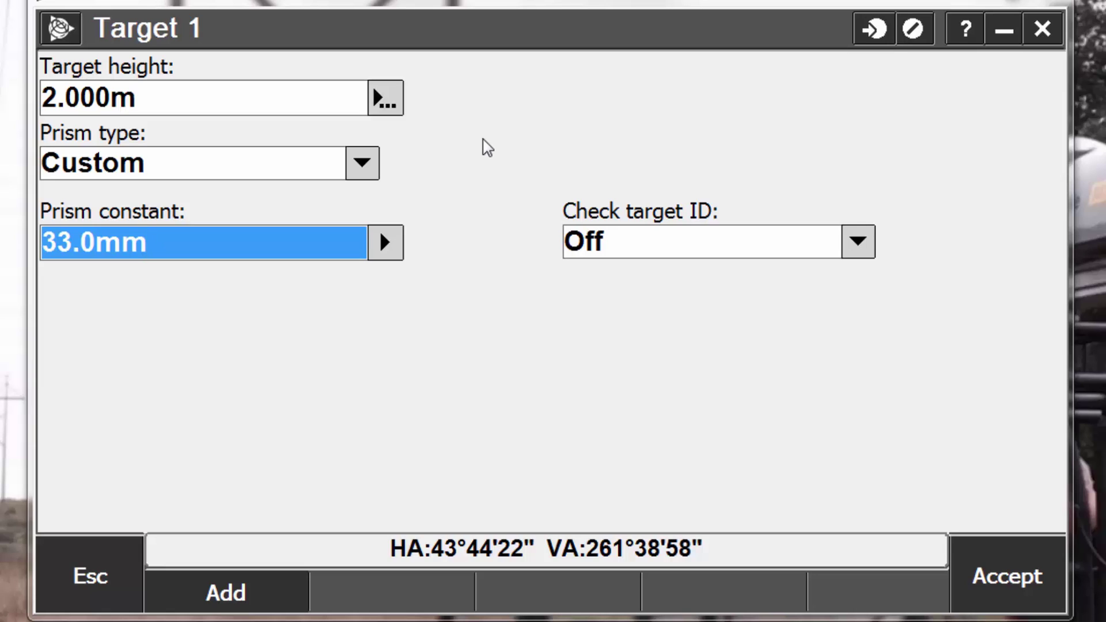
click(366, 165)
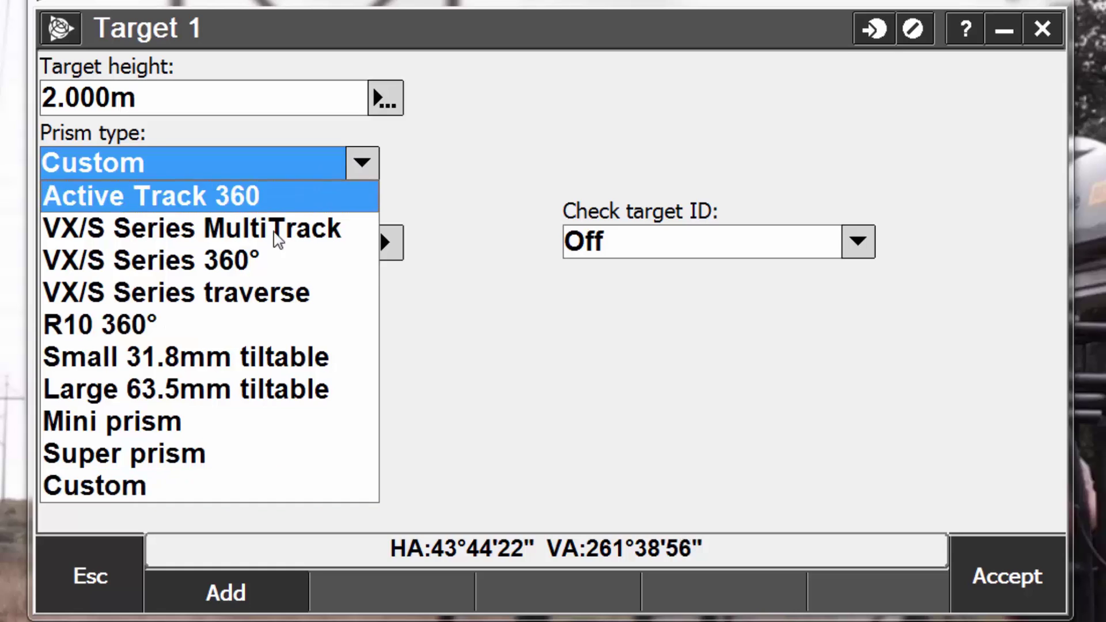
click(231, 229)
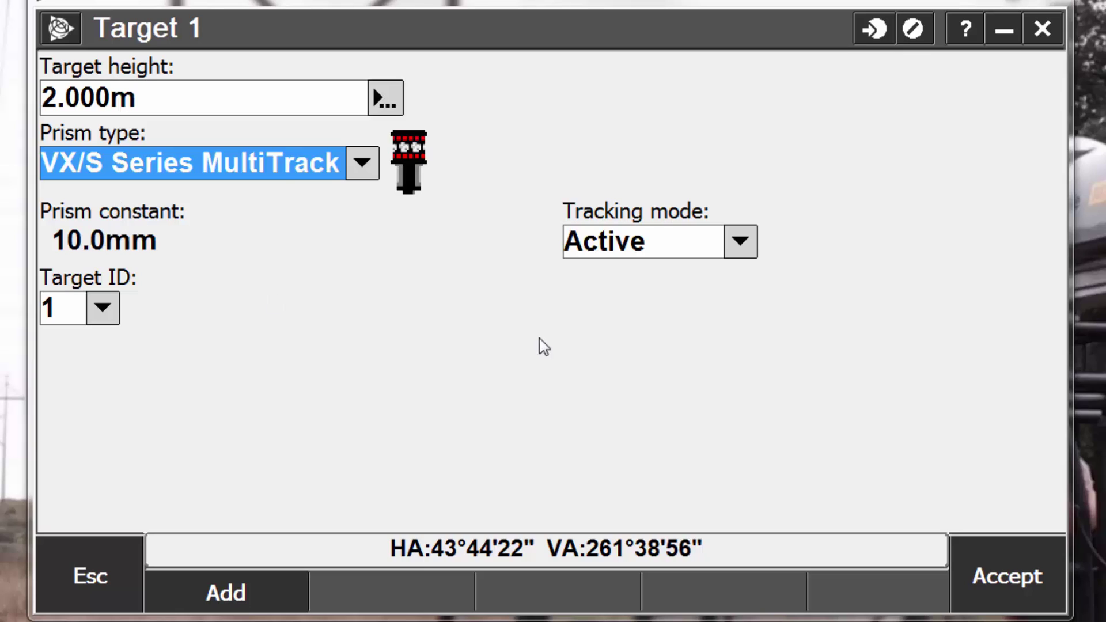
Step: Keep Target 1's tracking mode on Active and set its Target ID to 3
click(701, 244)
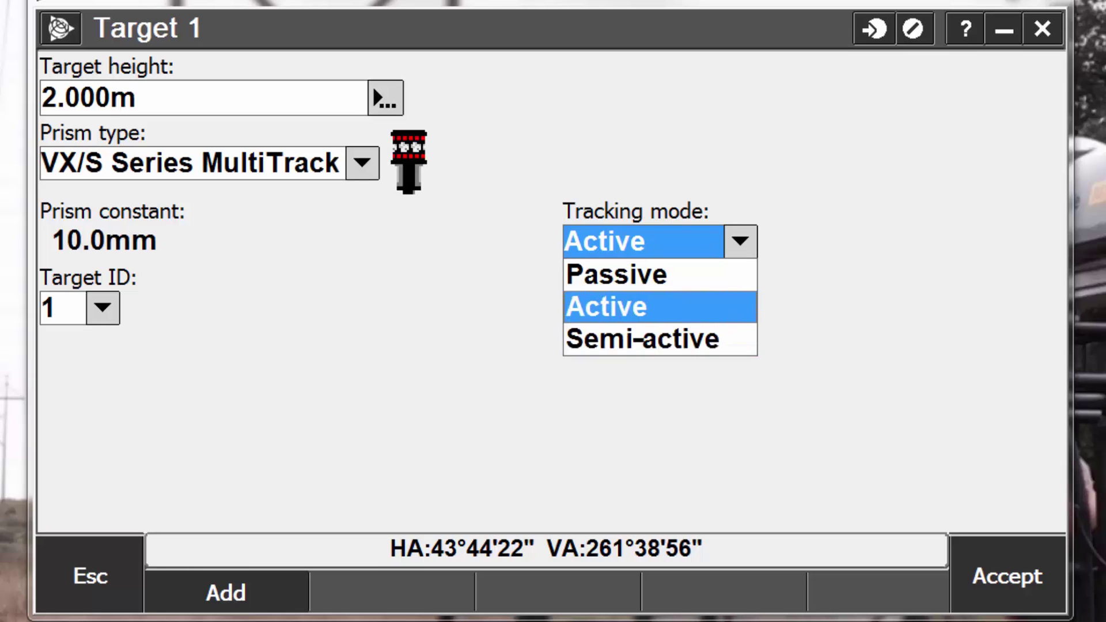
click(727, 413)
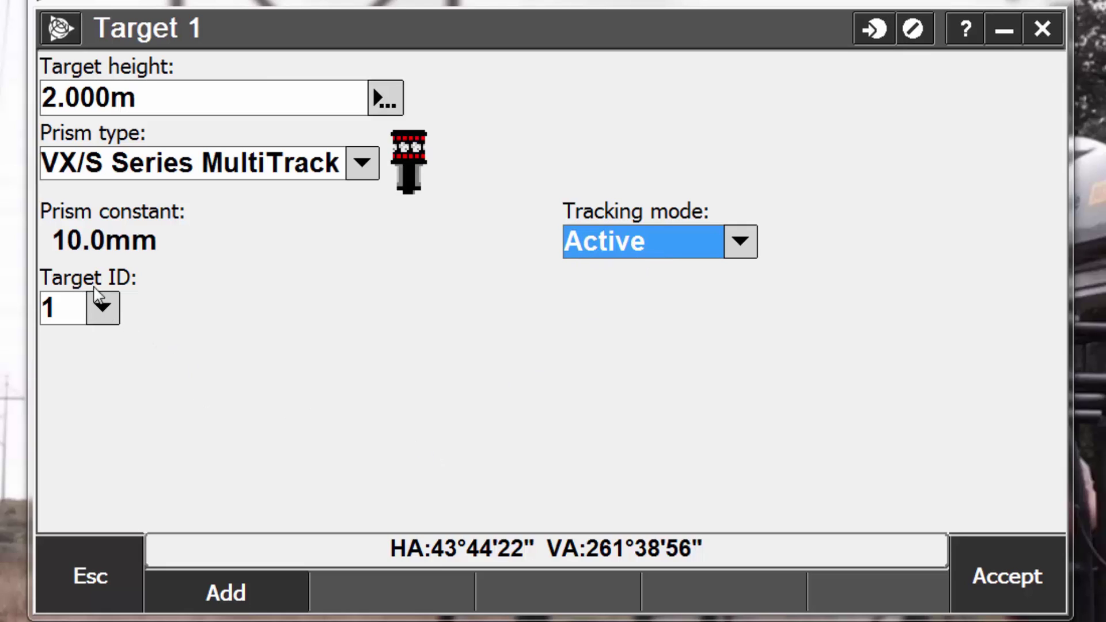
click(103, 302)
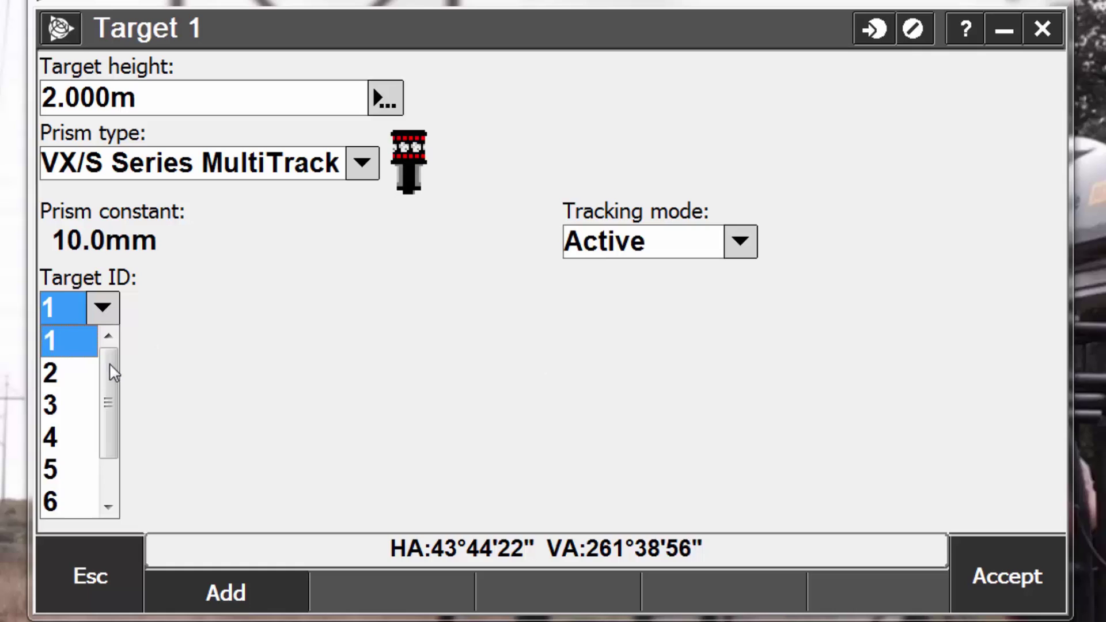
drag(113, 373, 110, 342)
click(336, 308)
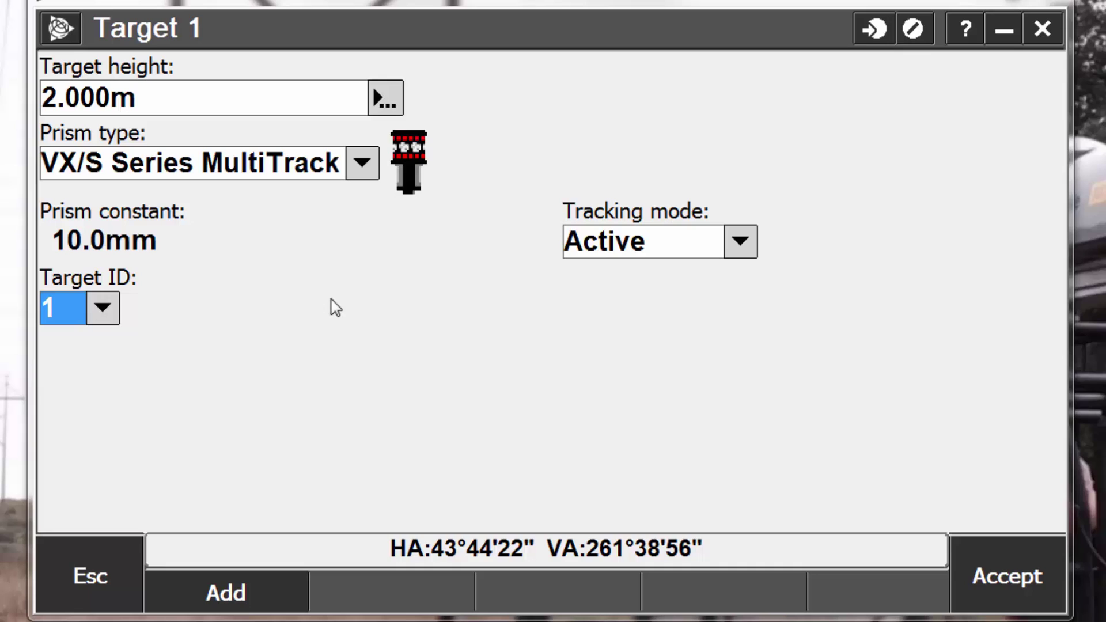
click(109, 314)
click(84, 408)
click(103, 310)
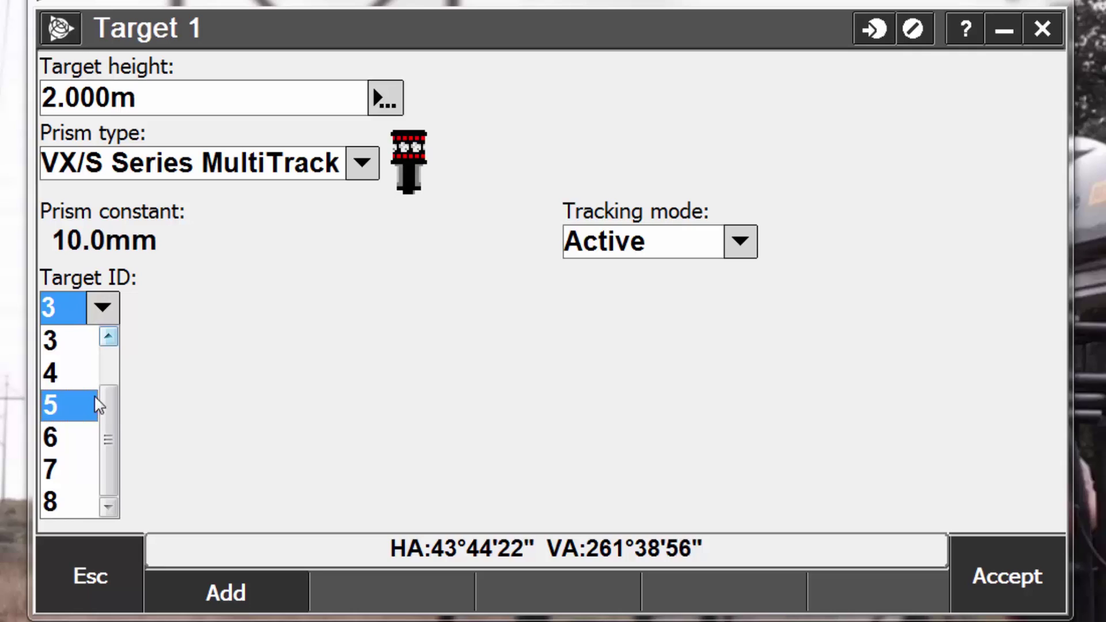
click(110, 370)
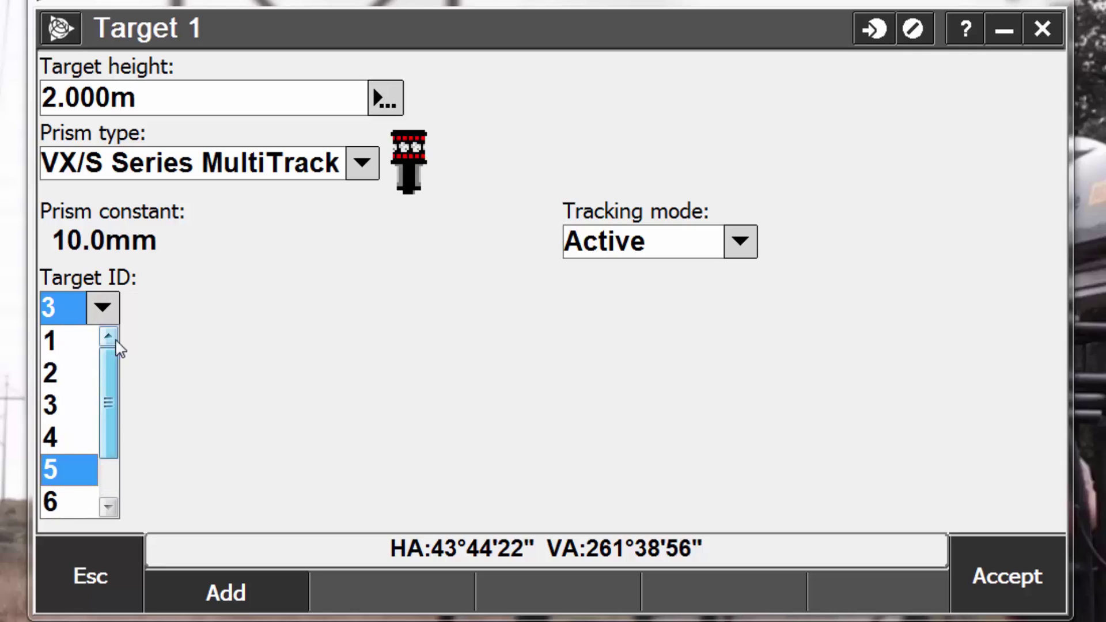
click(217, 305)
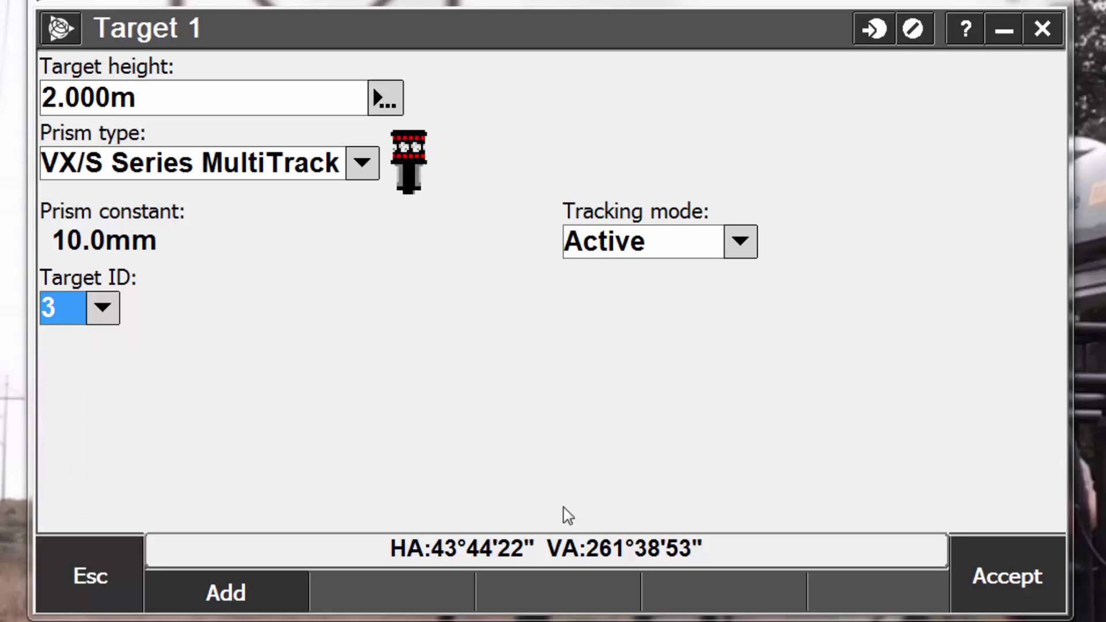
Step: Accept Target 1's settings and open Target DR's settings (0.000 m height, 0.0 mm constant)
click(1019, 568)
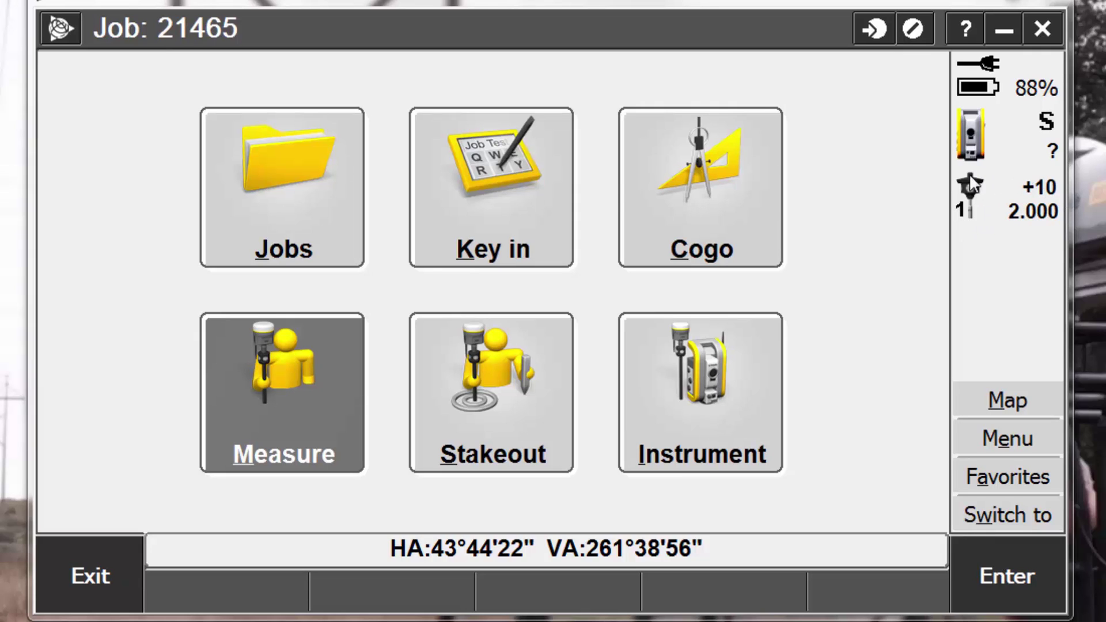
key(Up)
key(Right)
key(Right)
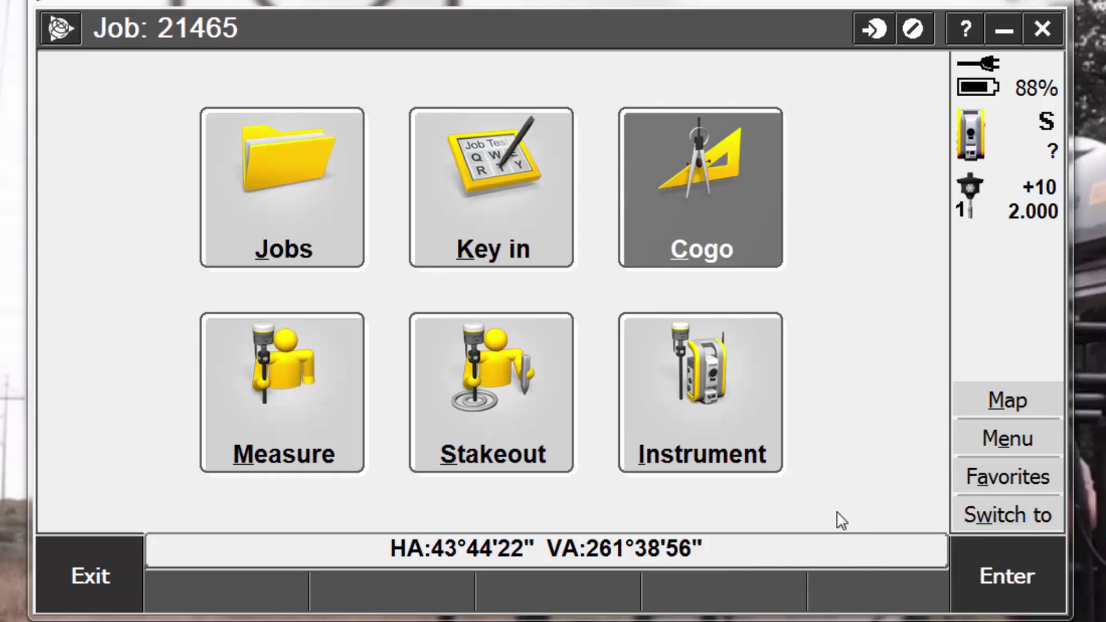
click(979, 213)
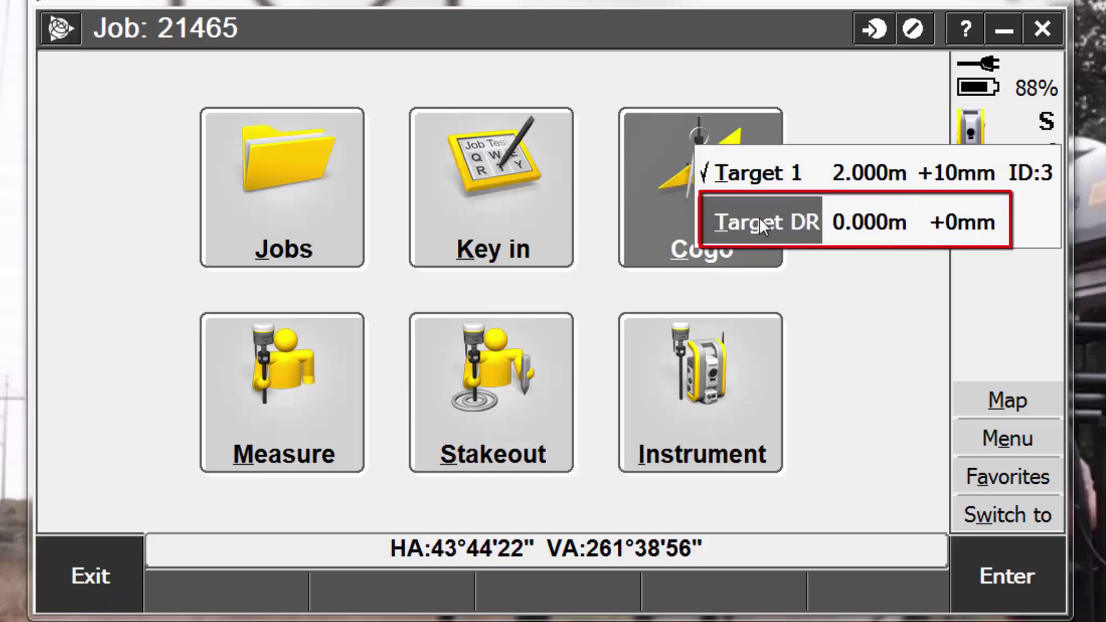
click(844, 222)
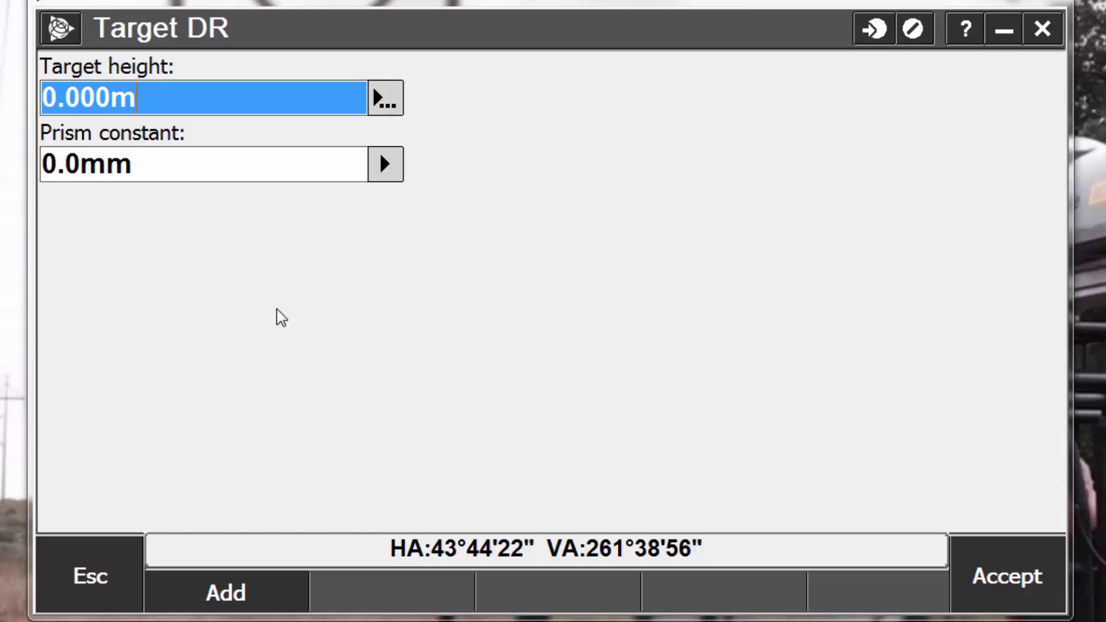
Step: Accept Target DR as the active target and reopen Target 1's settings
key(Escape)
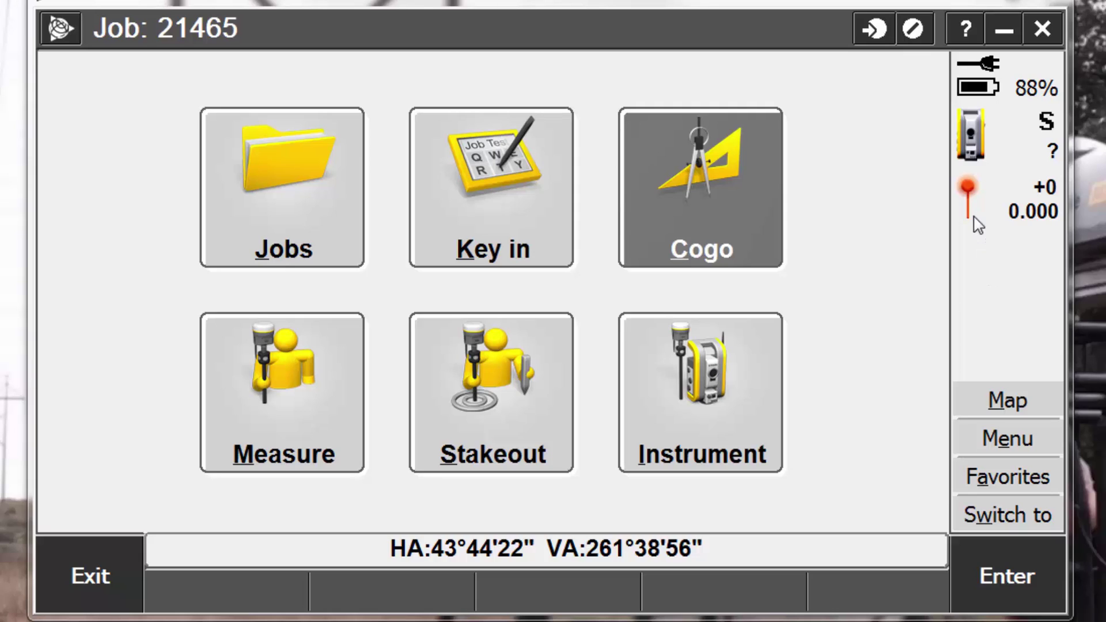
click(969, 193)
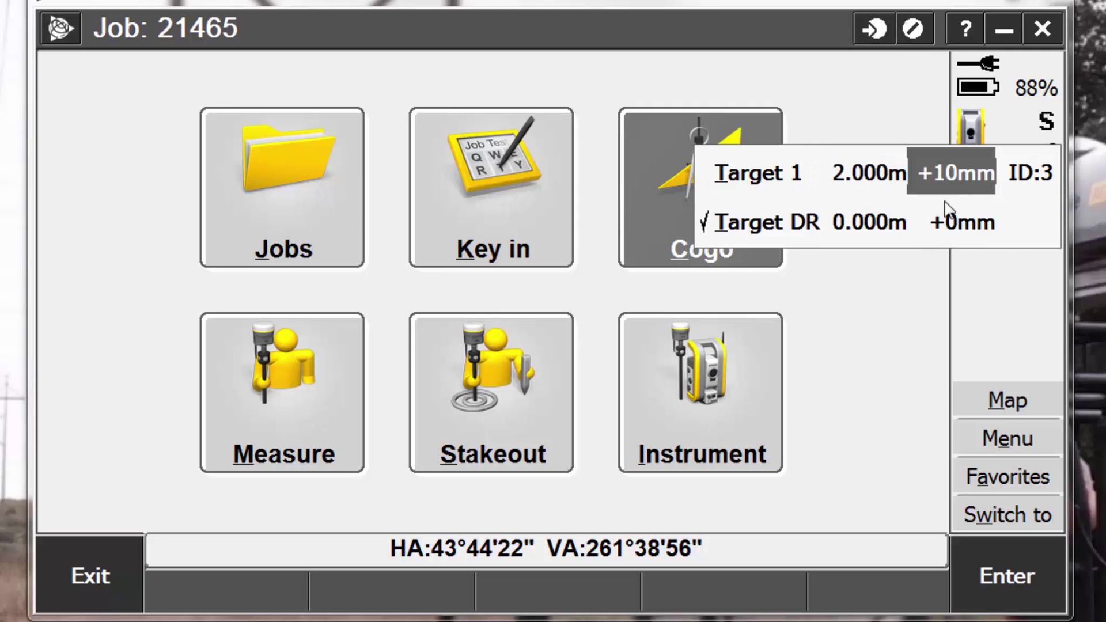
click(860, 171)
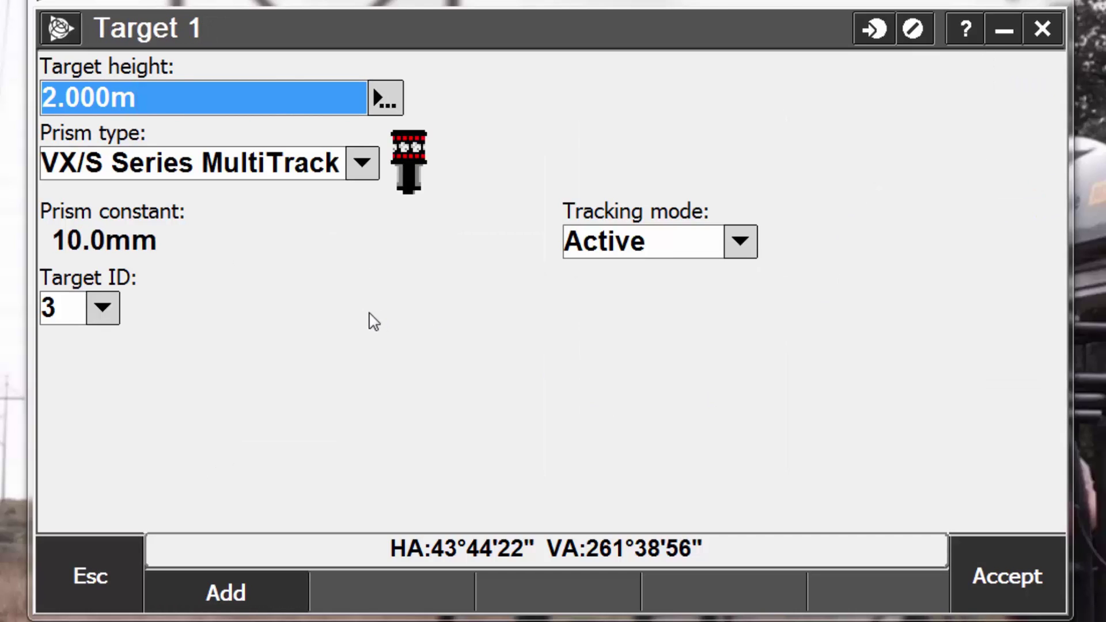
Step: Add Target 2 with the Active Track 360 prism (22.0 mm constant)
click(255, 593)
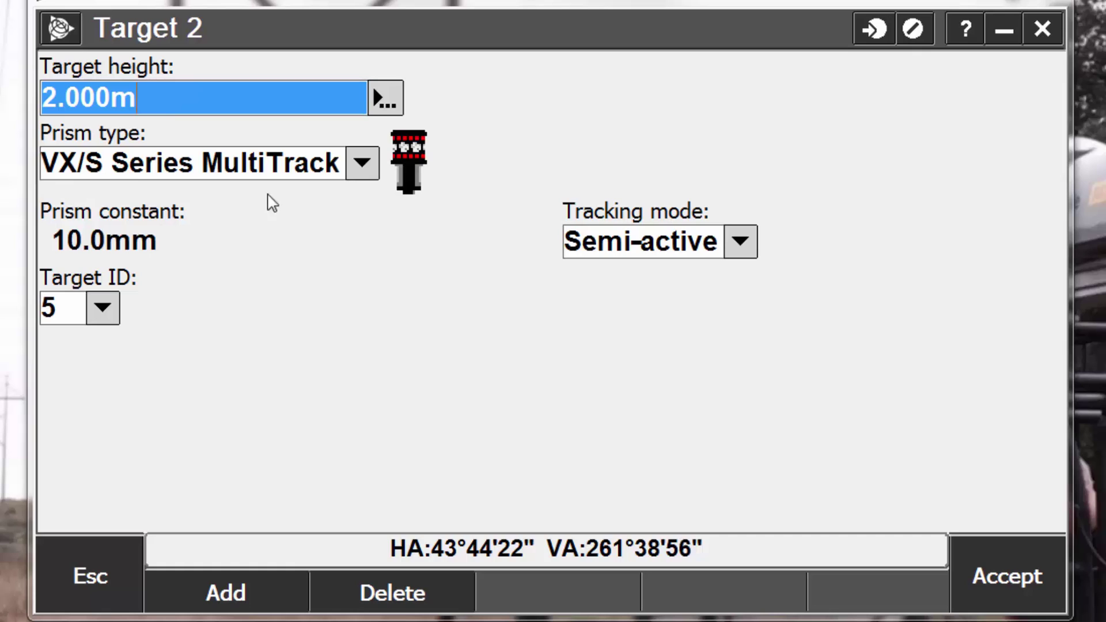
click(362, 163)
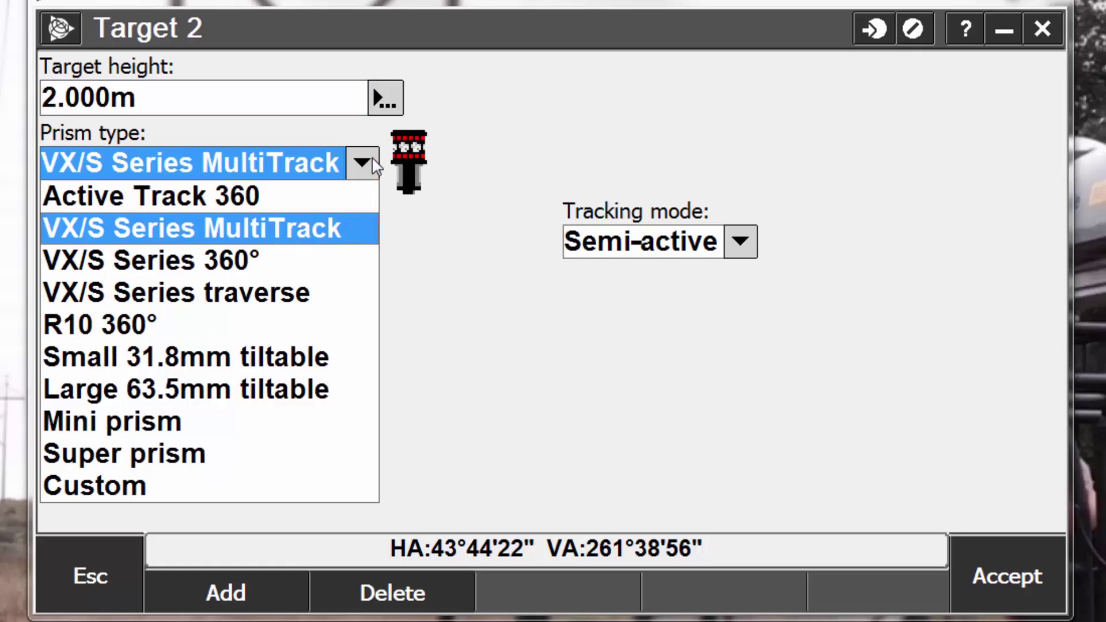
click(254, 199)
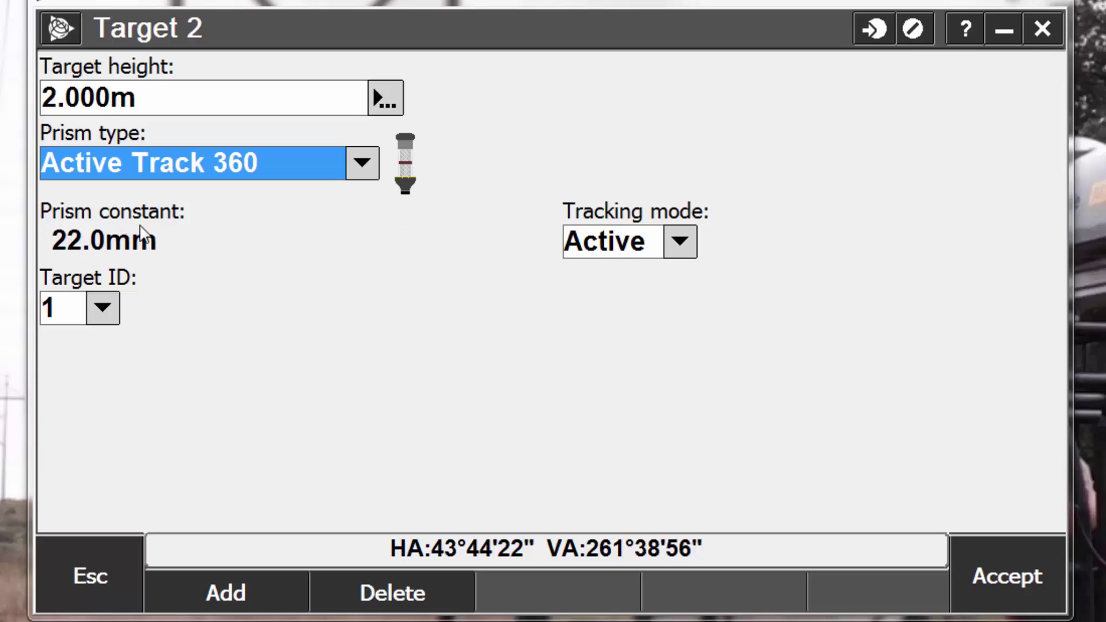
Step: Set Target 2's tracking mode to Active and its Target ID to 5
click(680, 242)
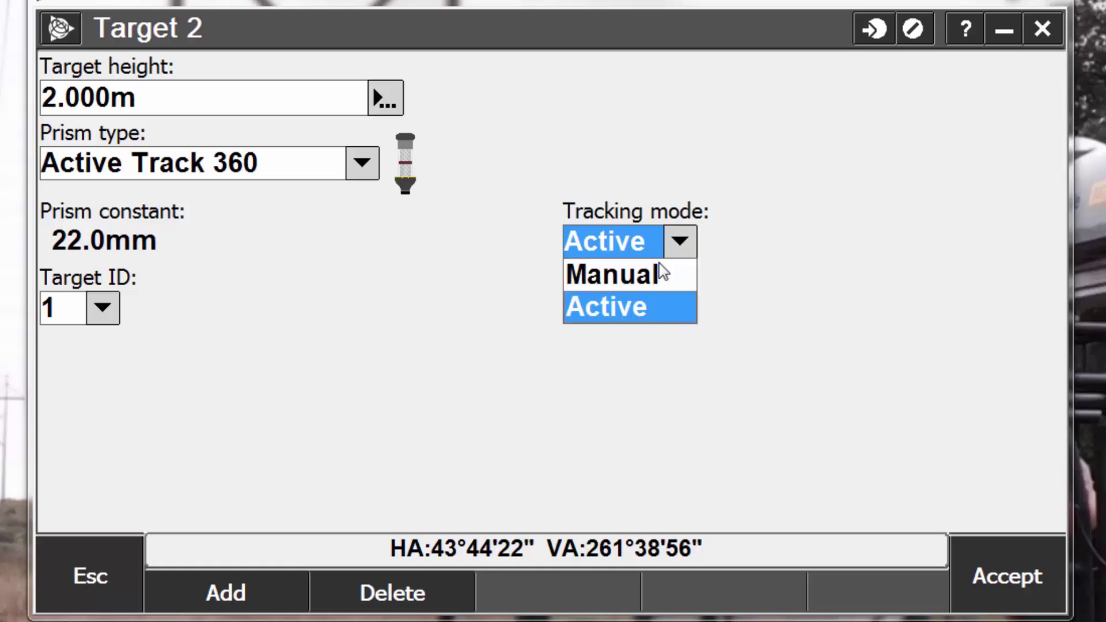
click(657, 308)
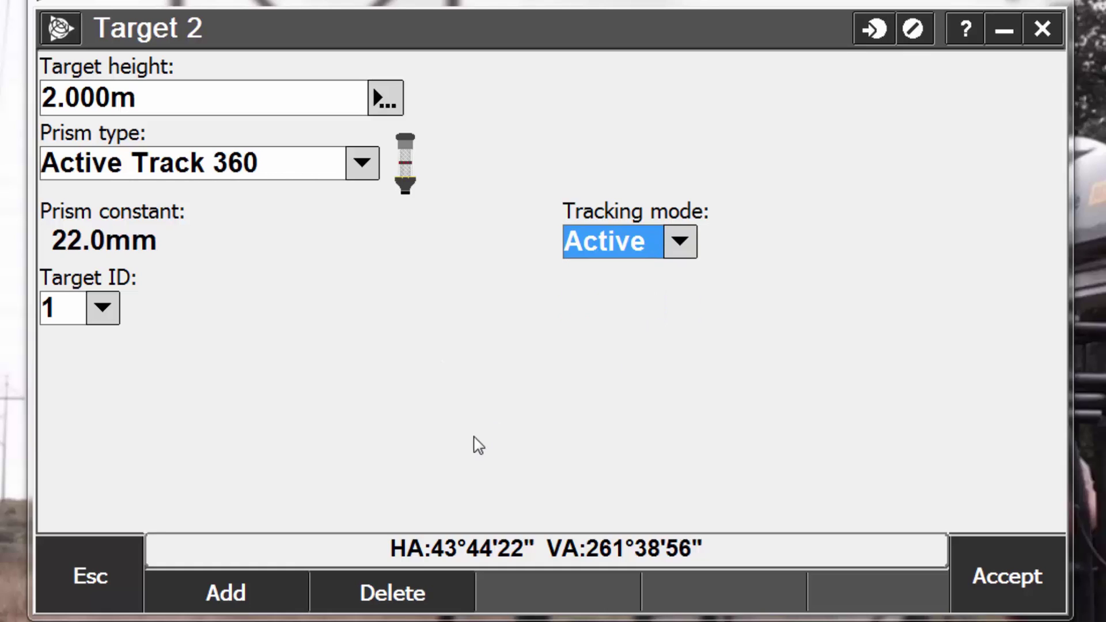
click(104, 310)
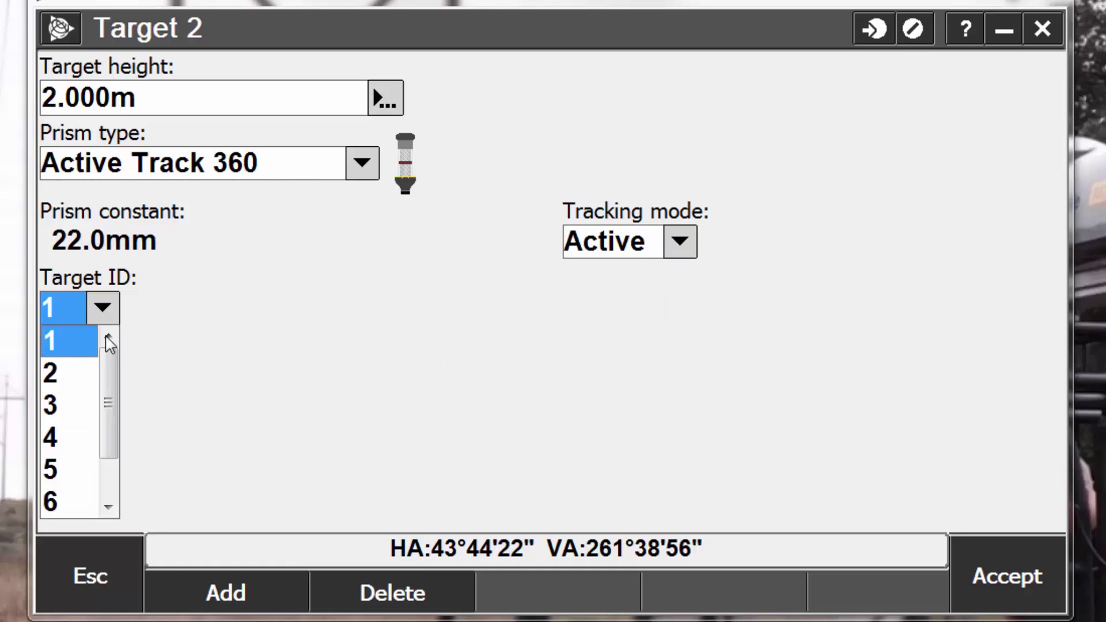
drag(114, 399, 111, 436)
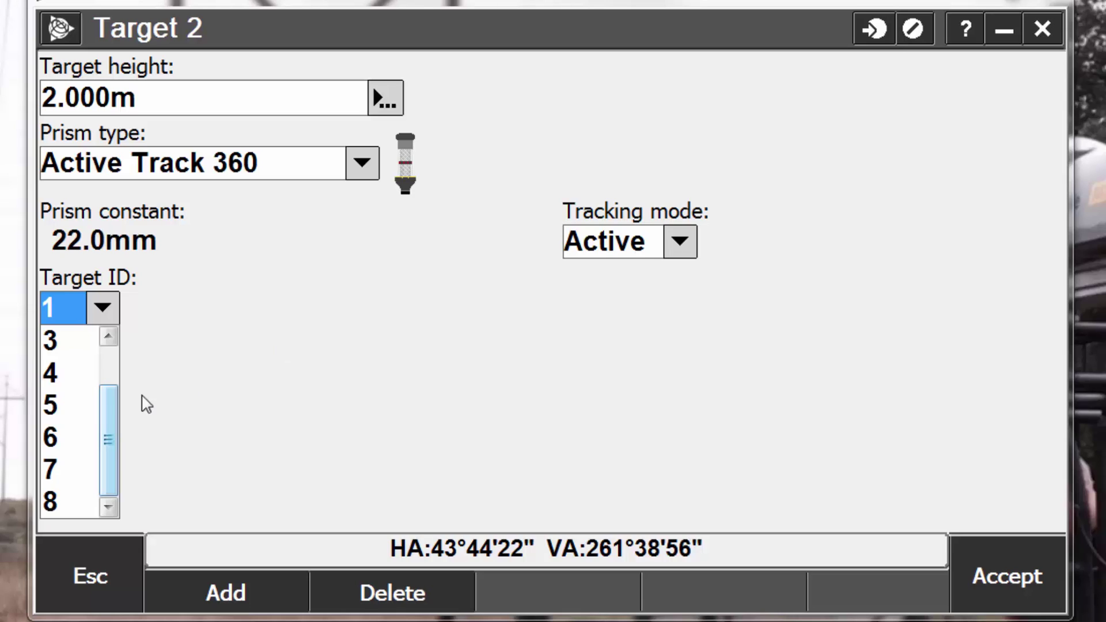
click(74, 402)
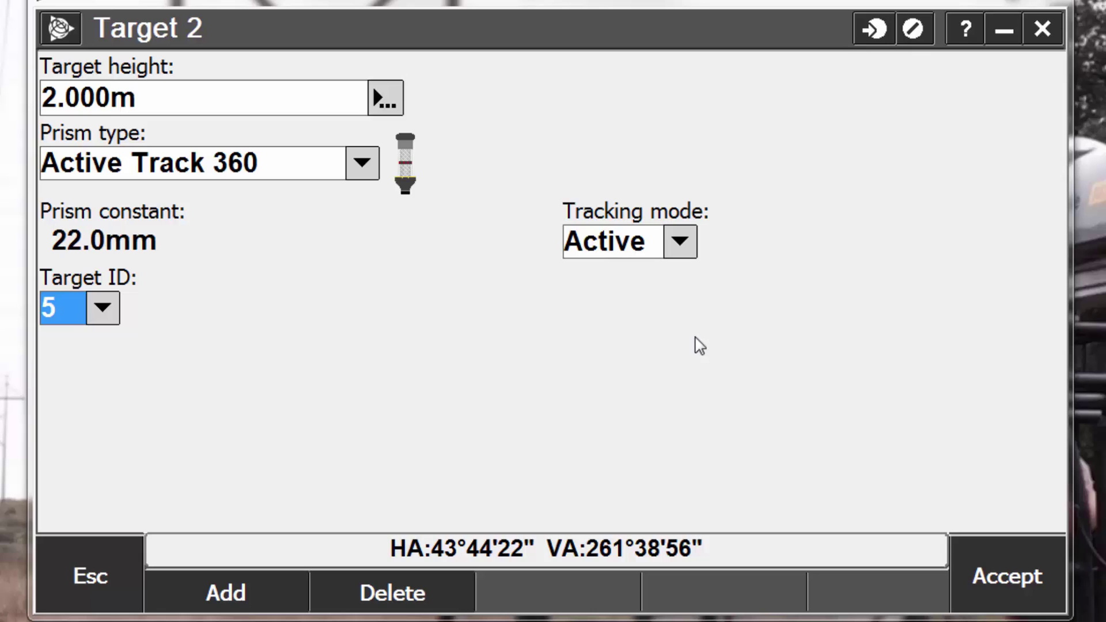
Step: Accept Target 2's settings and review Target 1's settings without changes
click(1011, 588)
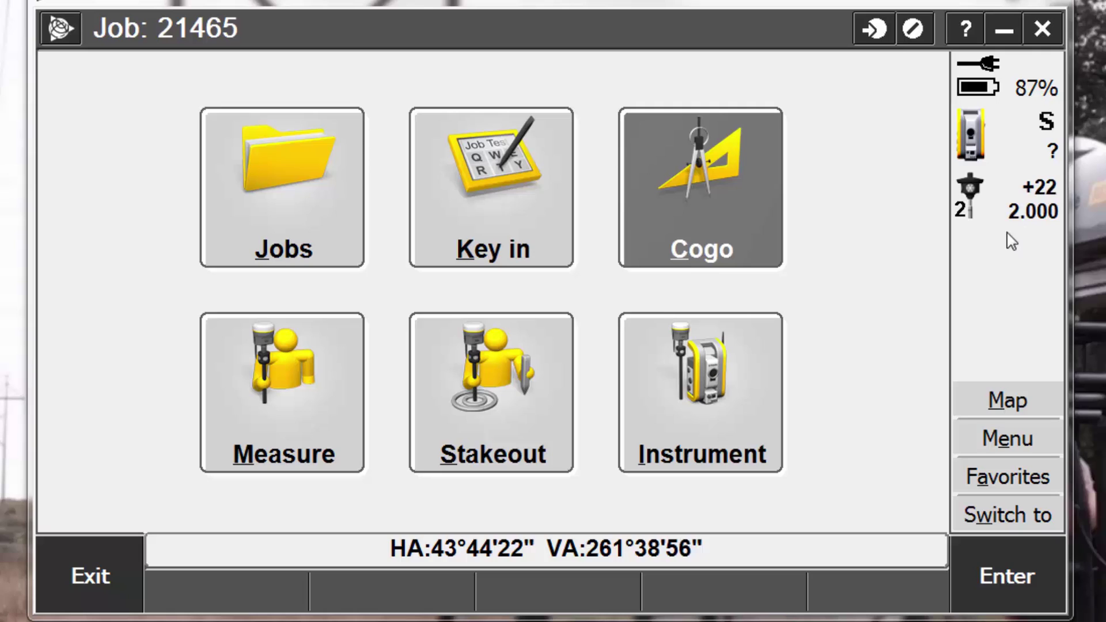
key(Down)
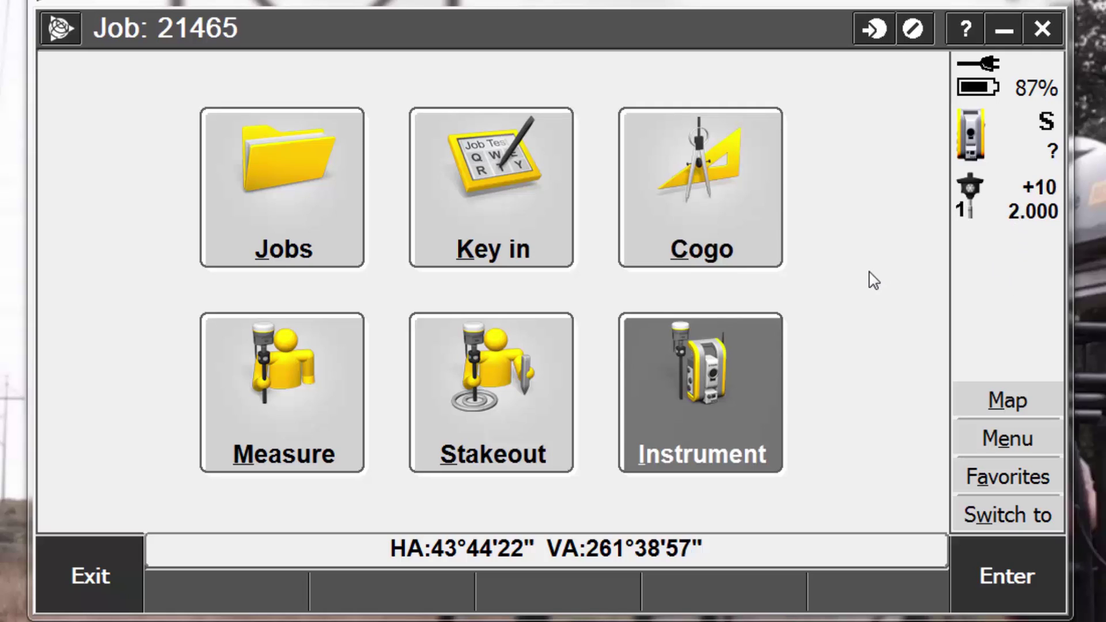
click(967, 178)
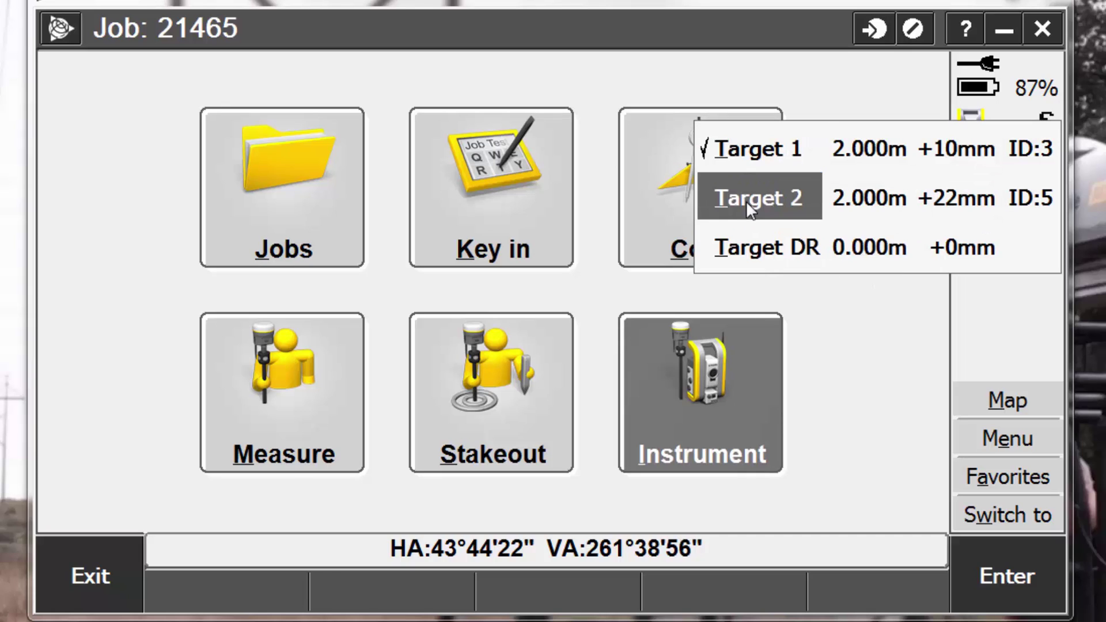
click(879, 145)
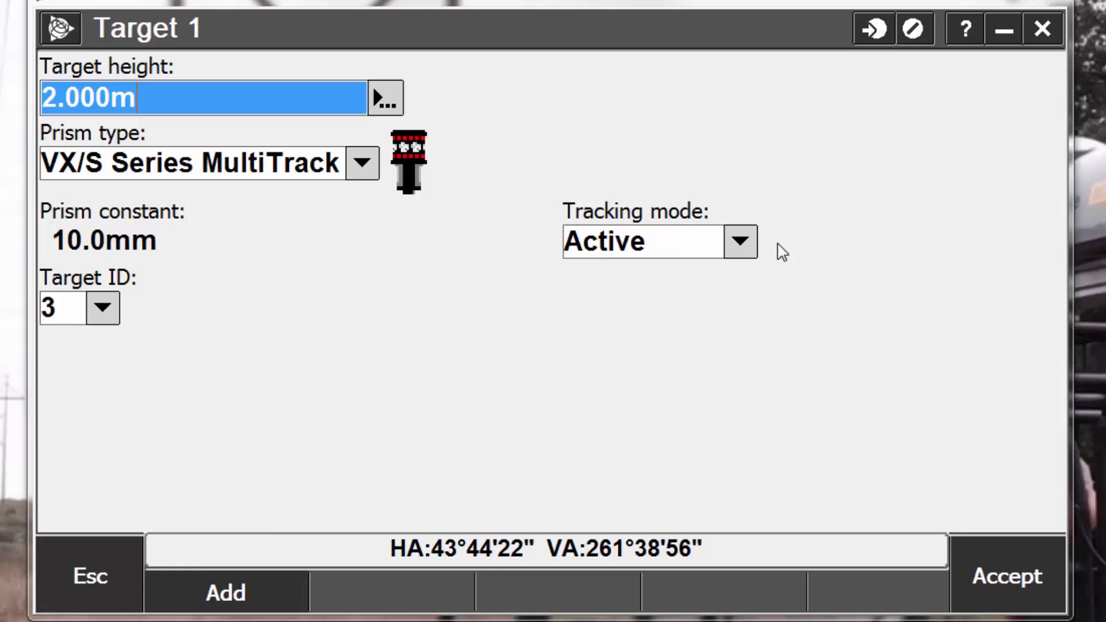
click(116, 579)
Step: Review Target DR's settings and return to the job menu with Target DR active
click(967, 179)
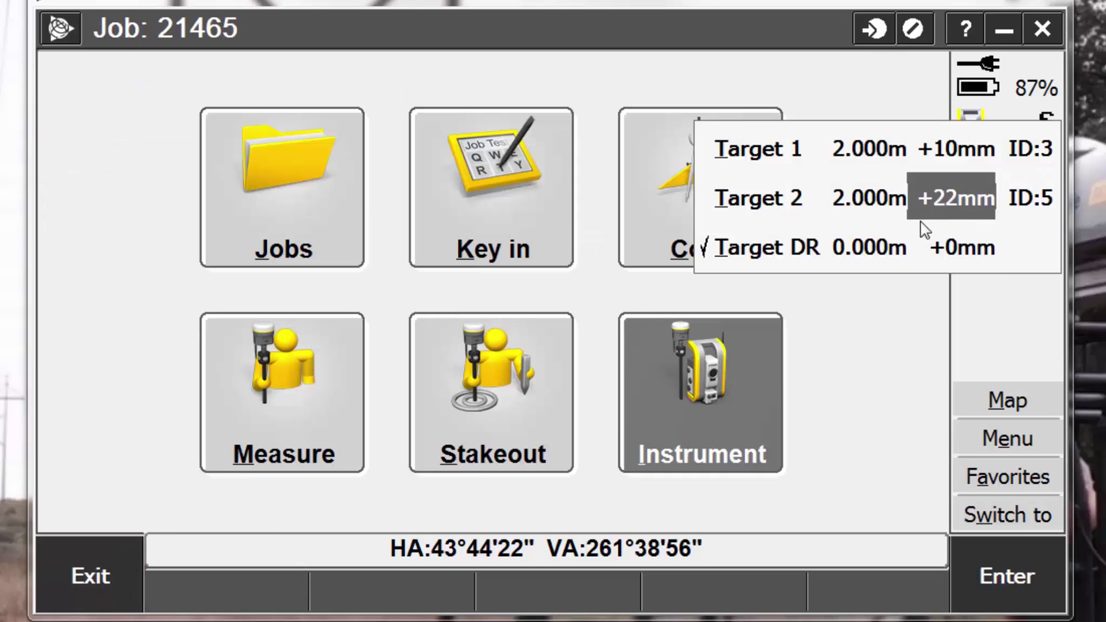
click(865, 241)
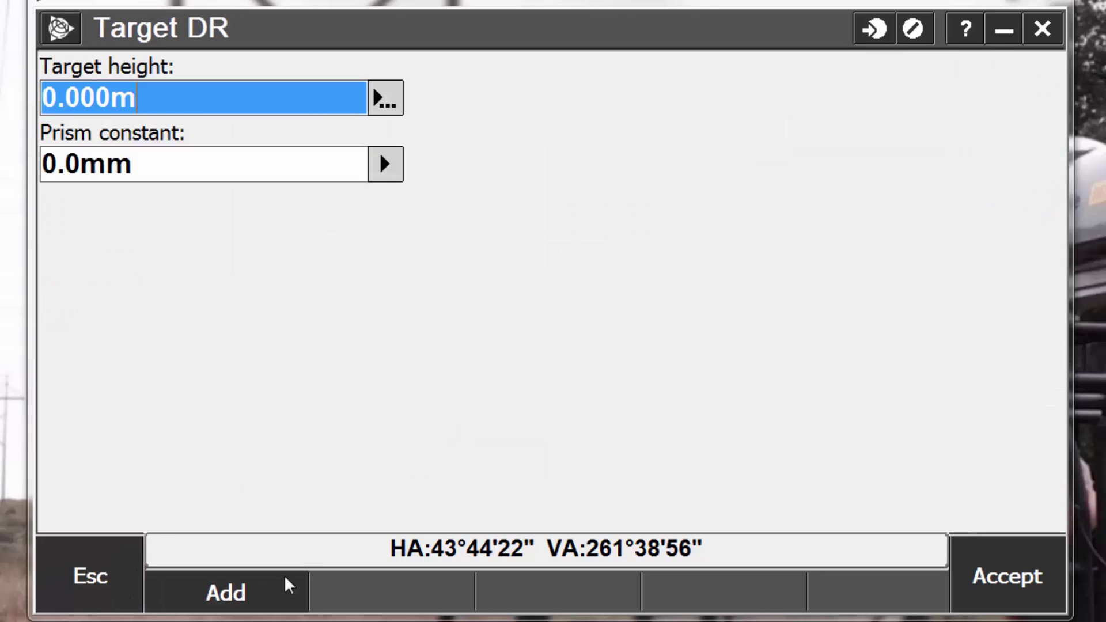
click(94, 582)
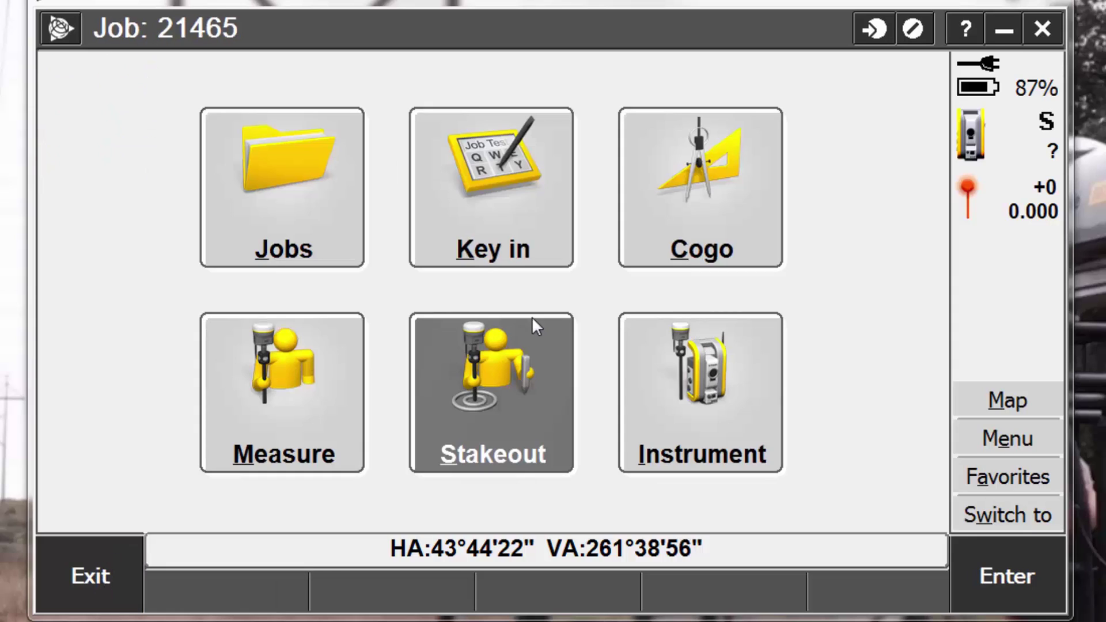
Step: Delete Target 2, accept, and reopen the target list to choose Target 1
click(981, 195)
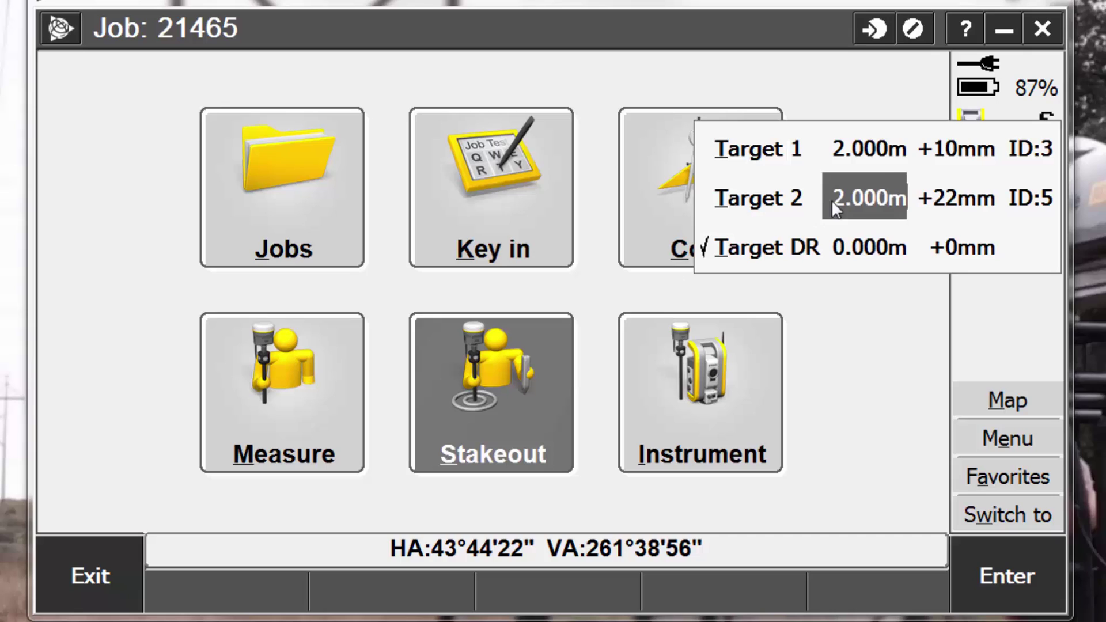
click(859, 190)
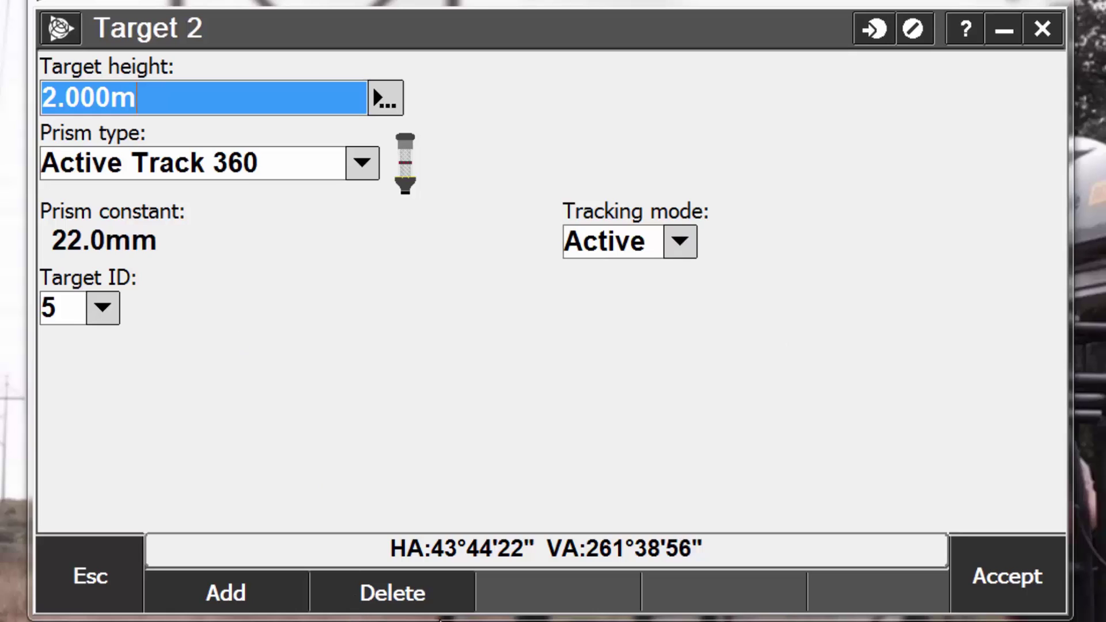
click(406, 589)
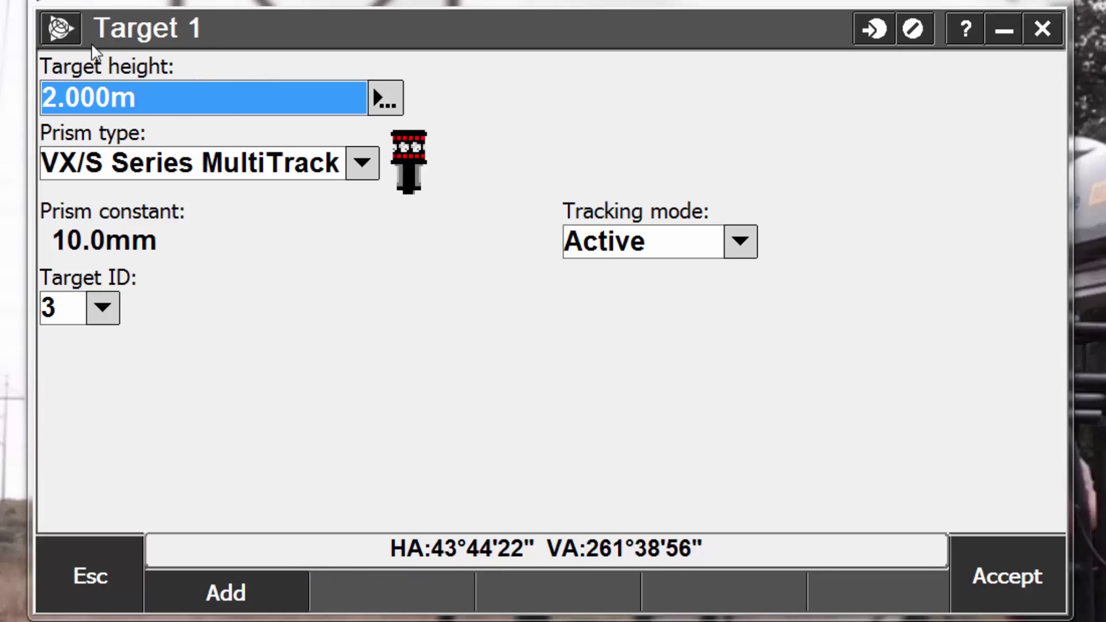
click(1002, 562)
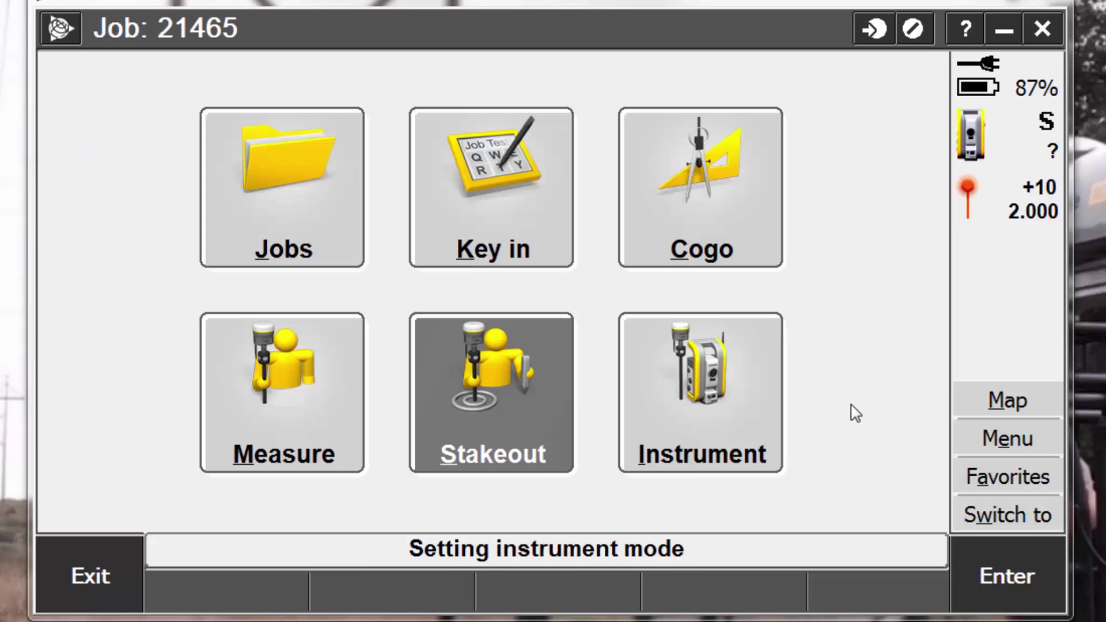
click(984, 210)
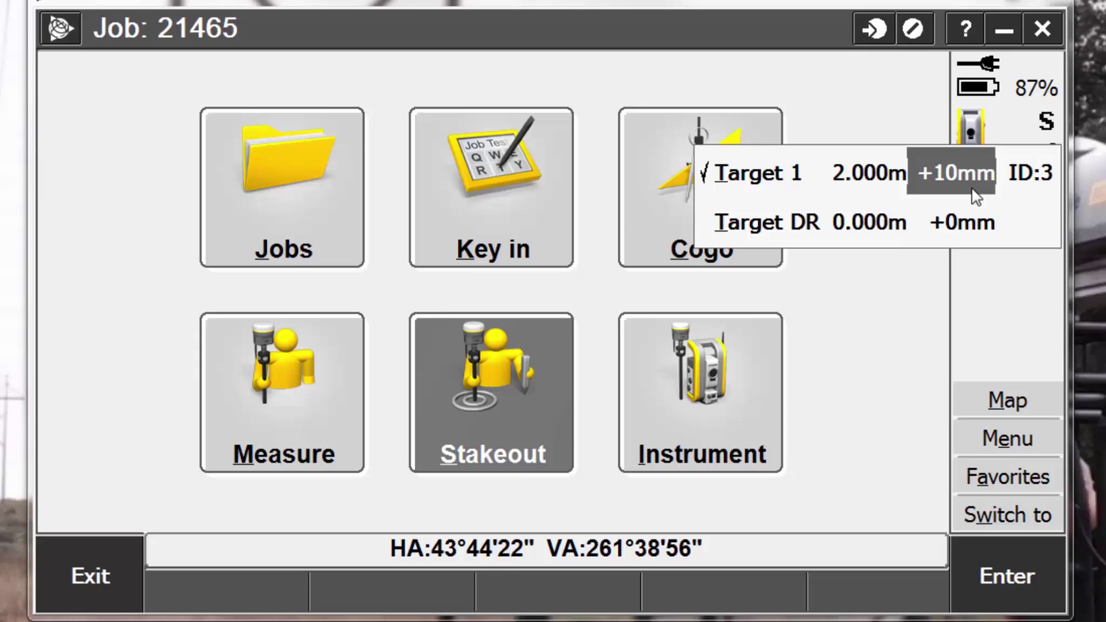
Step: Make Target 1 the active target and open its settings
click(773, 174)
click(1036, 199)
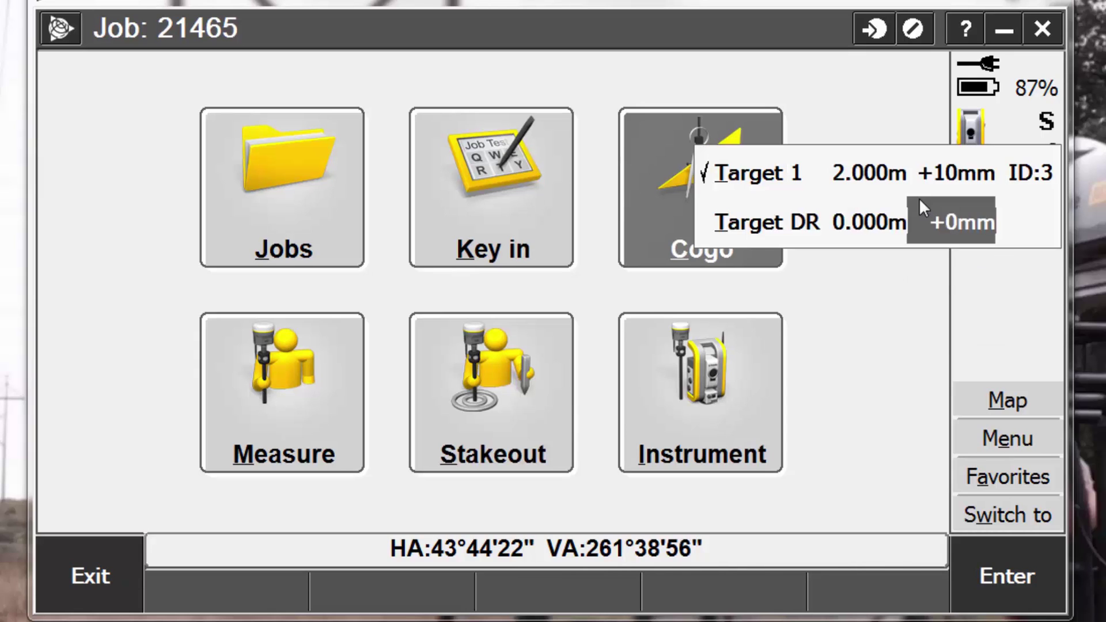
click(860, 173)
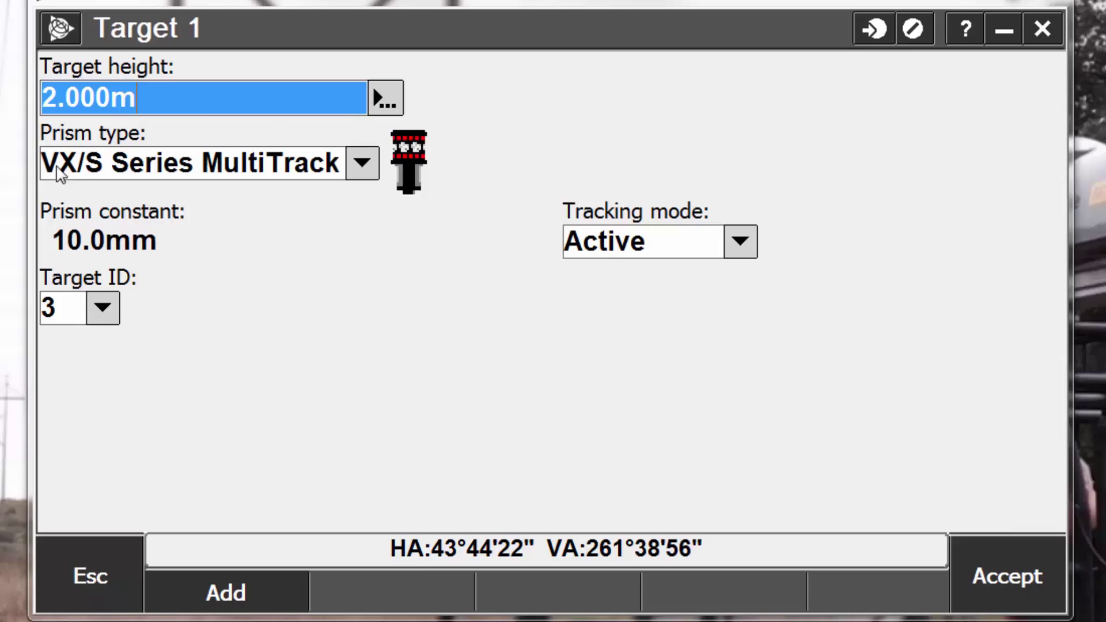
Step: Try the VX/S Series 360° prism, then revert to VX/S Series MultiTrack (10.0 mm)
click(362, 163)
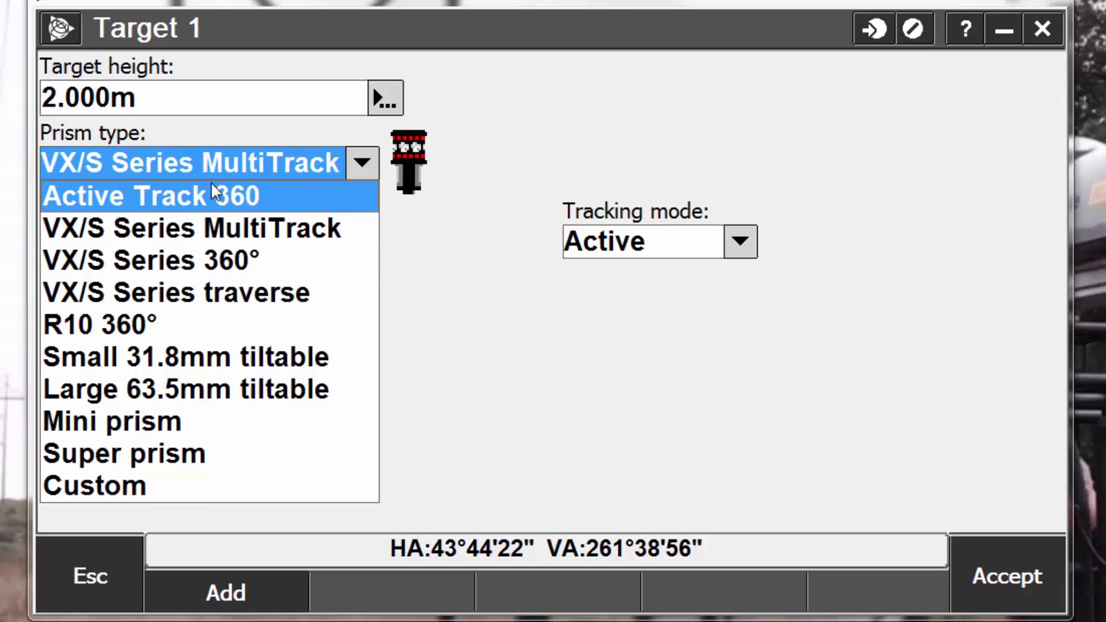
click(146, 262)
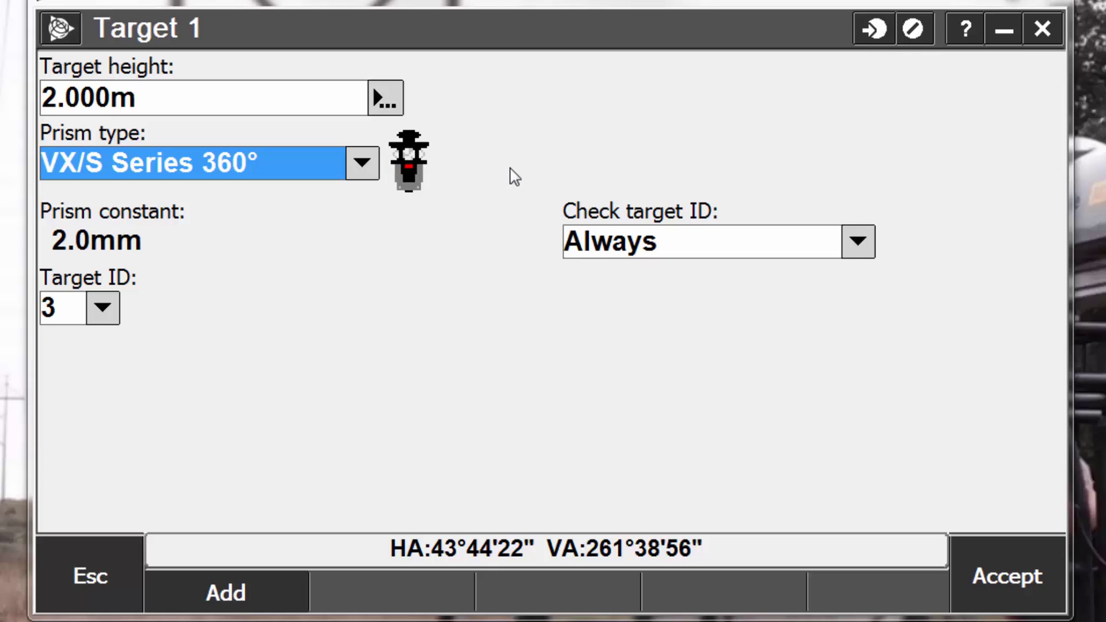
key(Down)
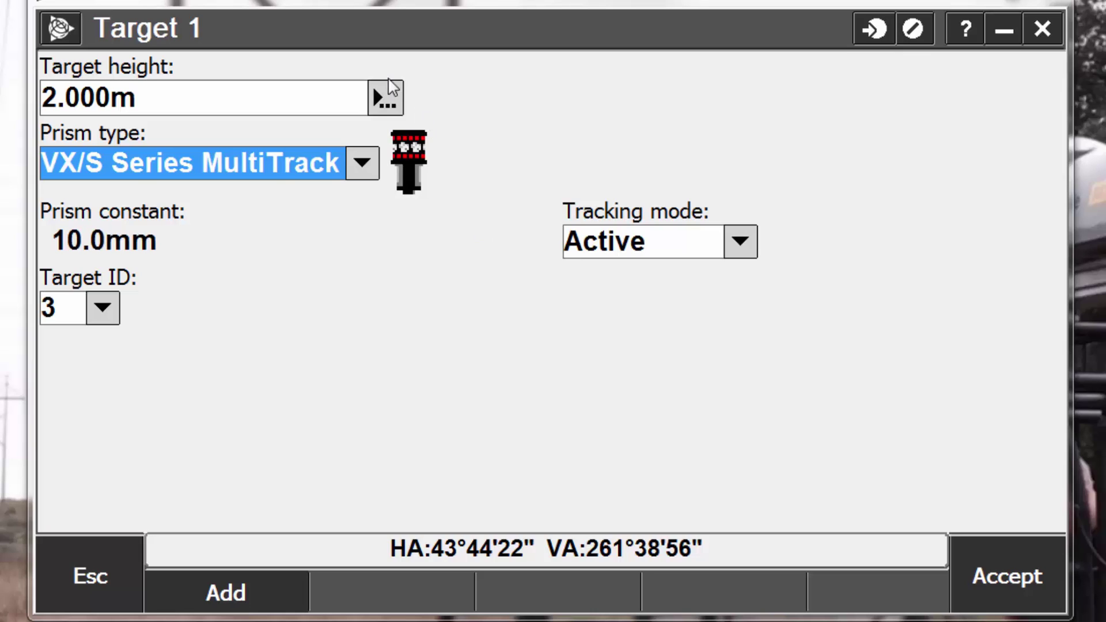
Step: Keep the 2.000 target height measured as True height and accept back to the job menu
click(384, 110)
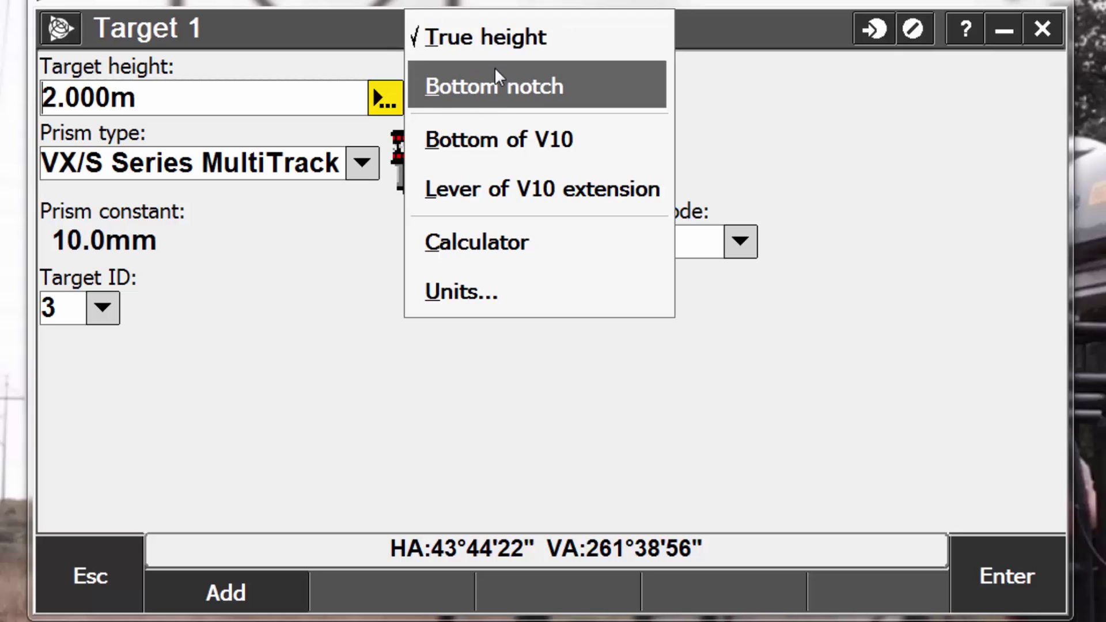
click(516, 37)
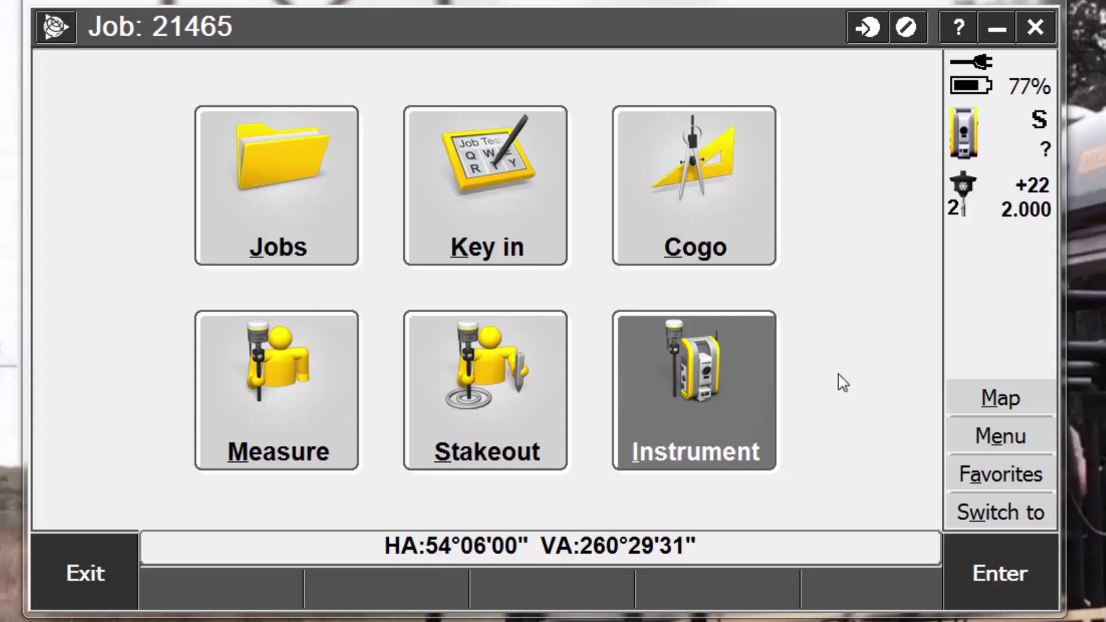
Step: Check Target 2's prism type, leaving it as Active Track 360
click(971, 195)
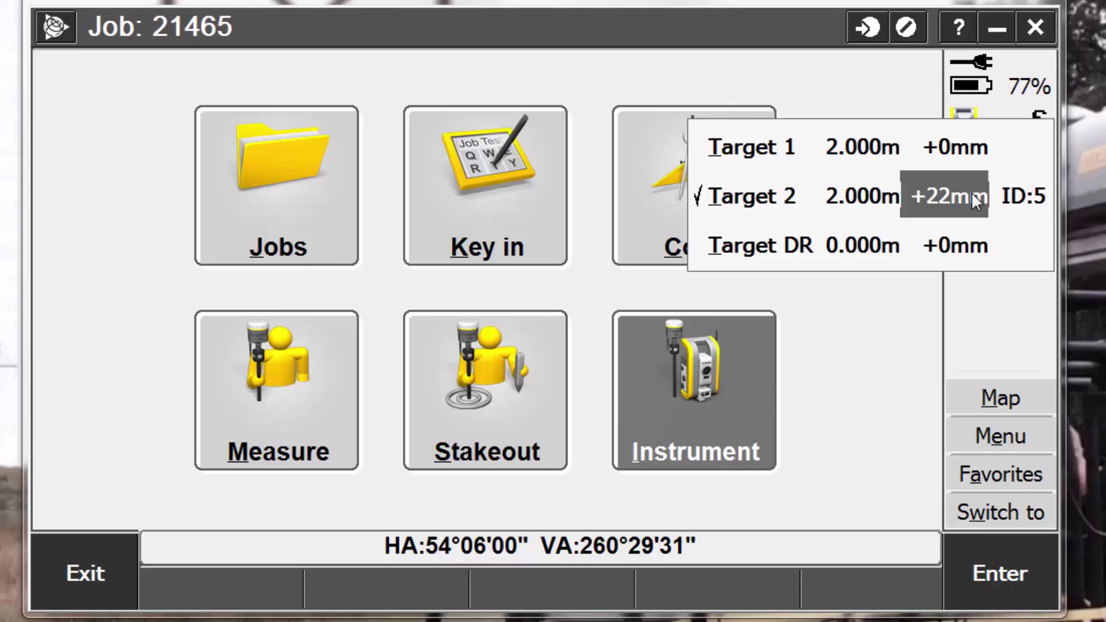
click(967, 194)
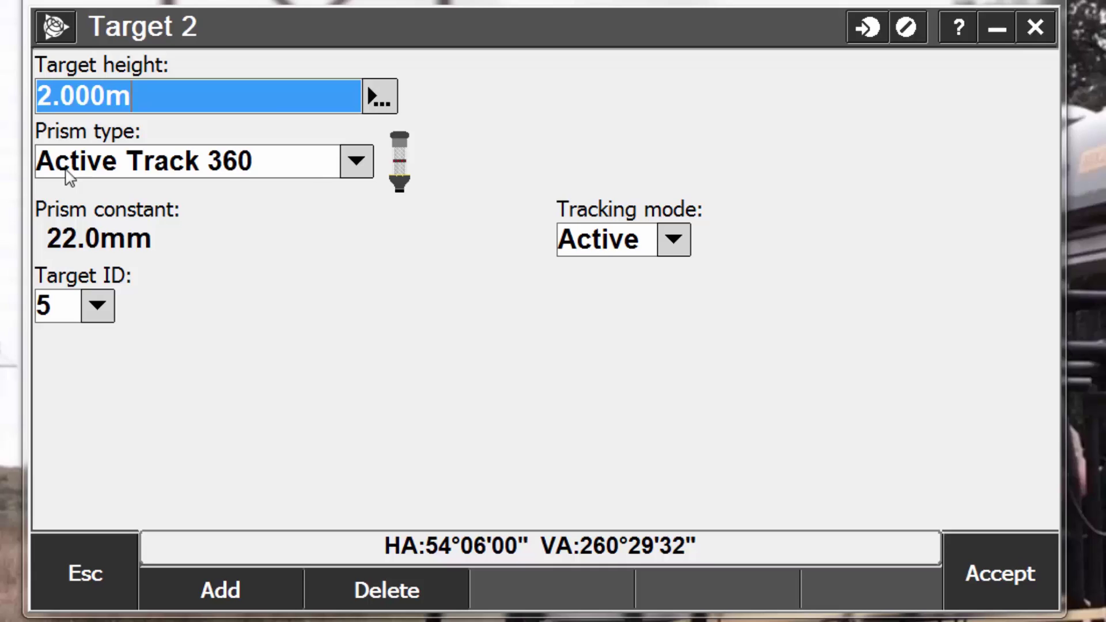
click(352, 163)
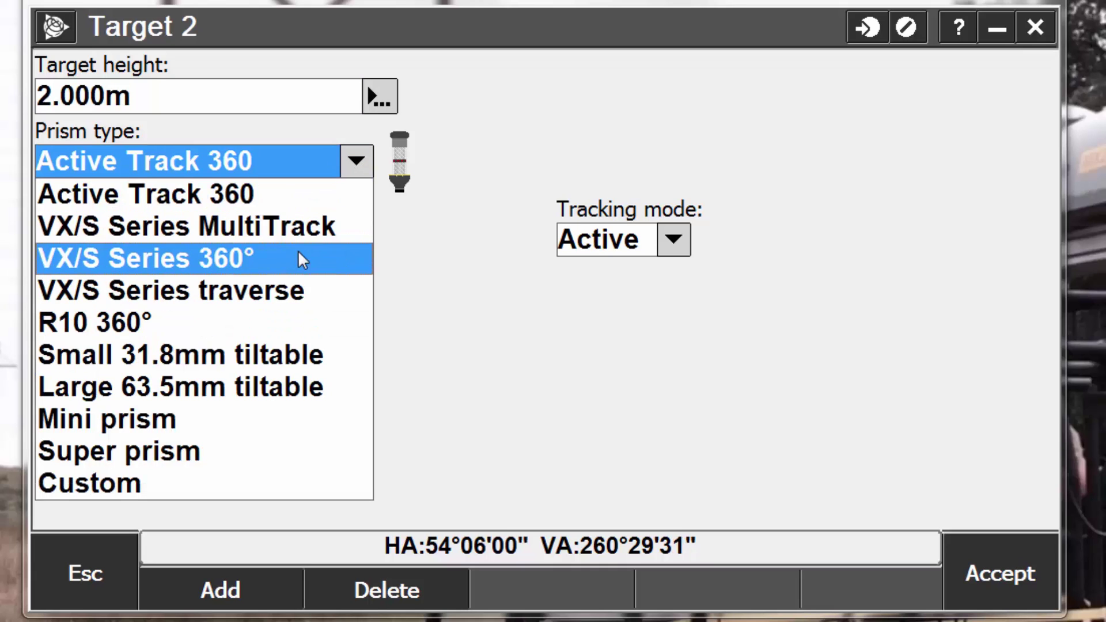
click(558, 314)
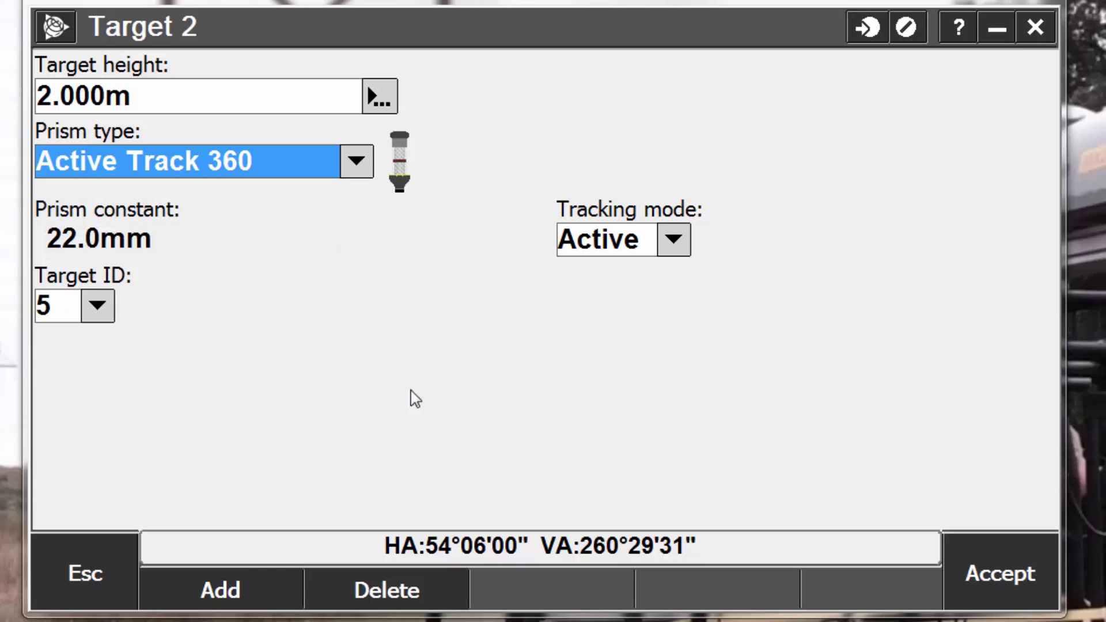
click(111, 587)
Step: Set Target 1's custom prism constant to -30.0mm
click(1020, 198)
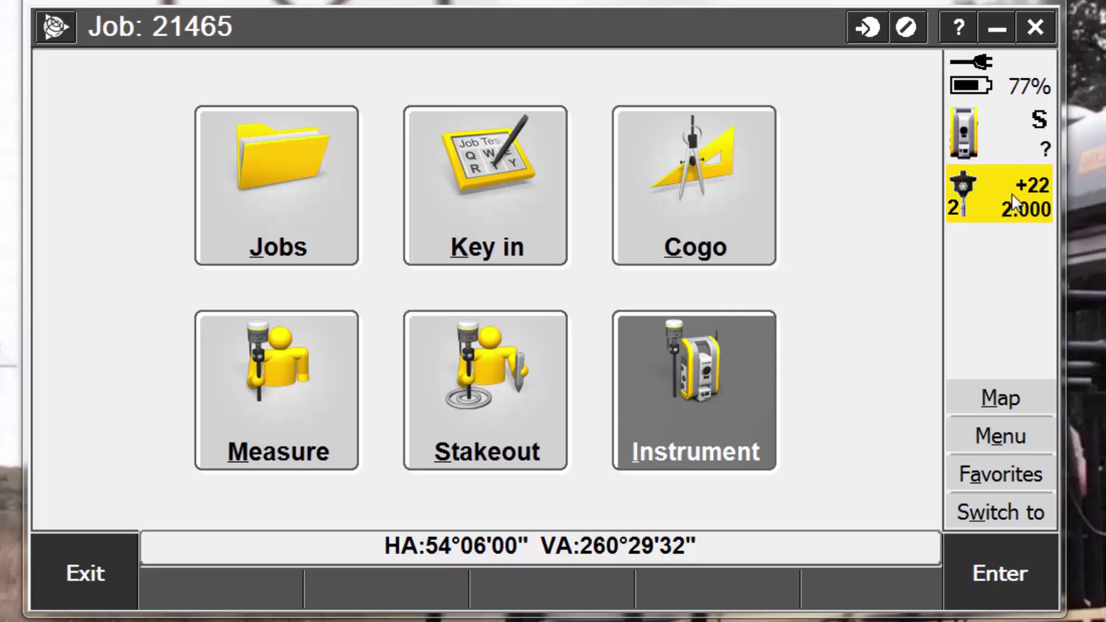
click(955, 144)
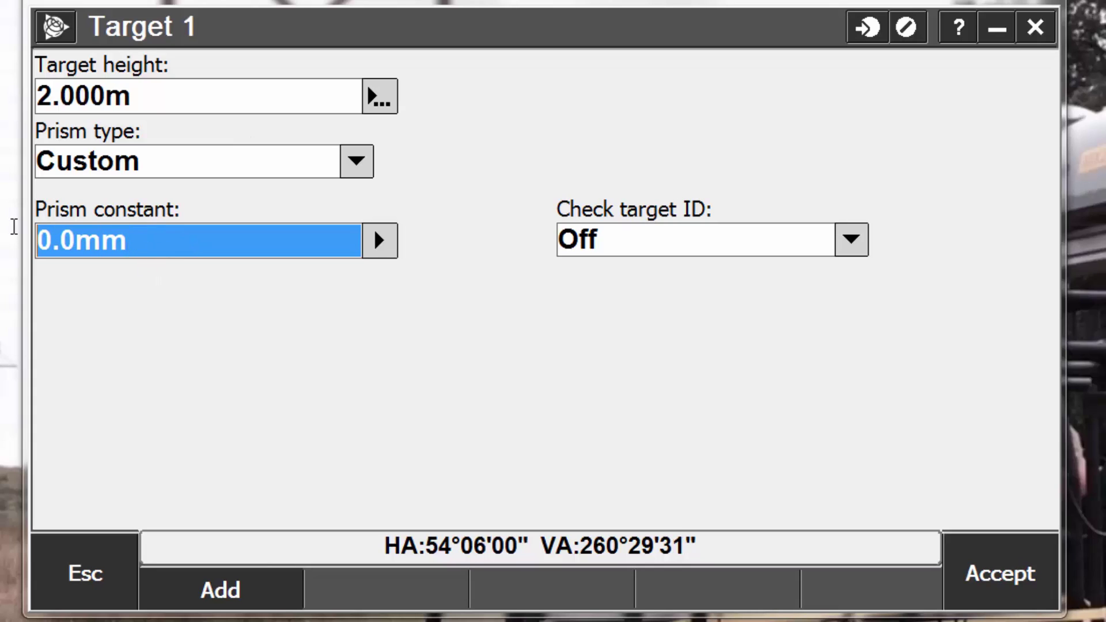
click(148, 254)
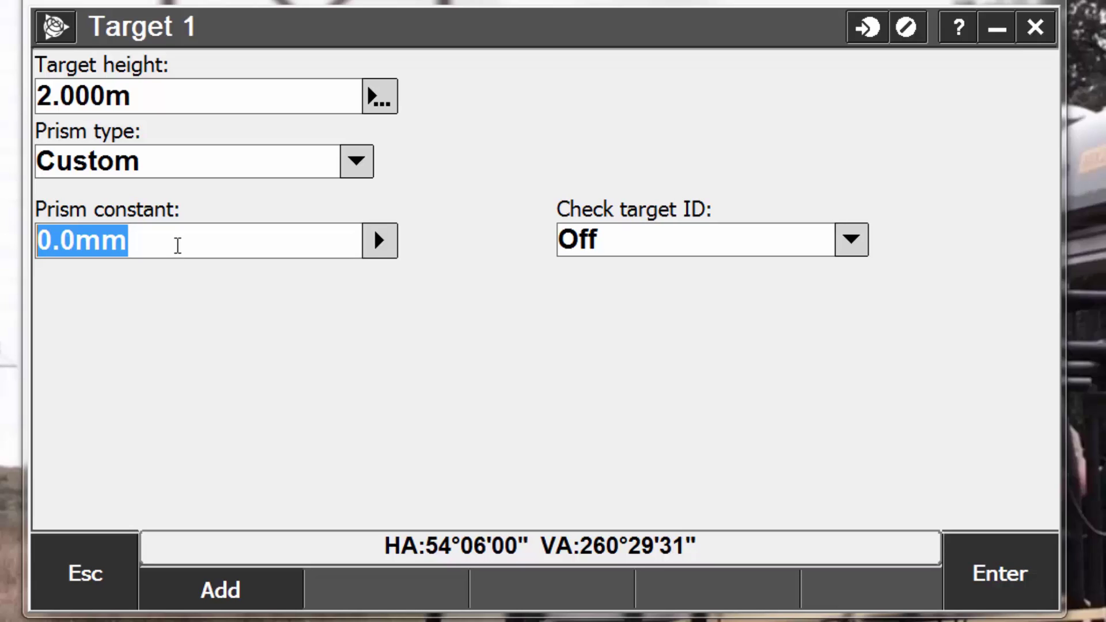
text(-30)
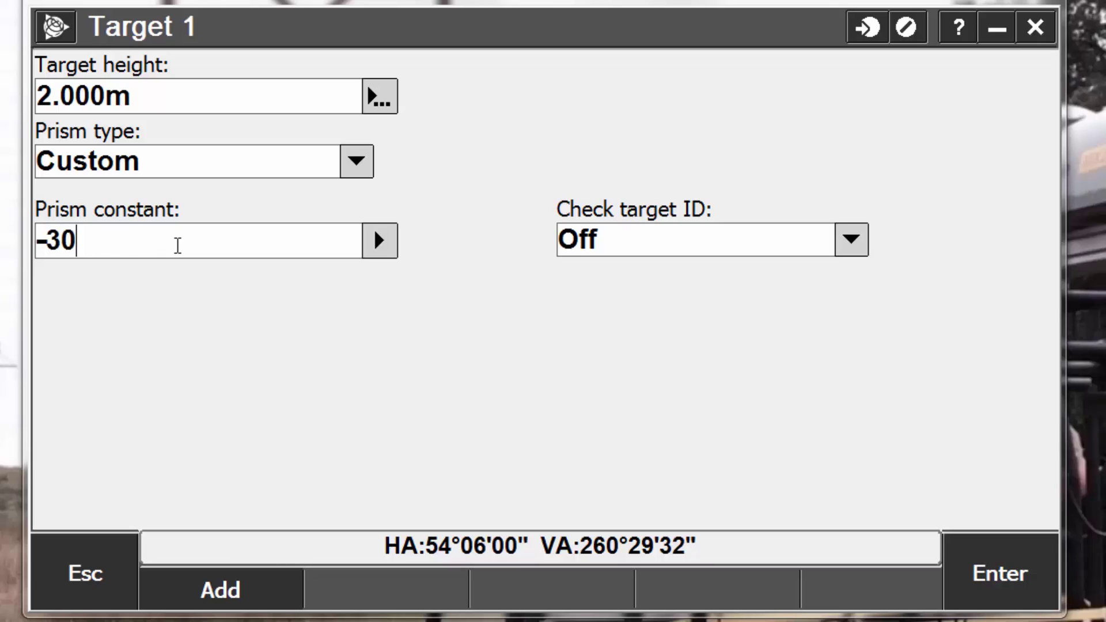
key(Tab)
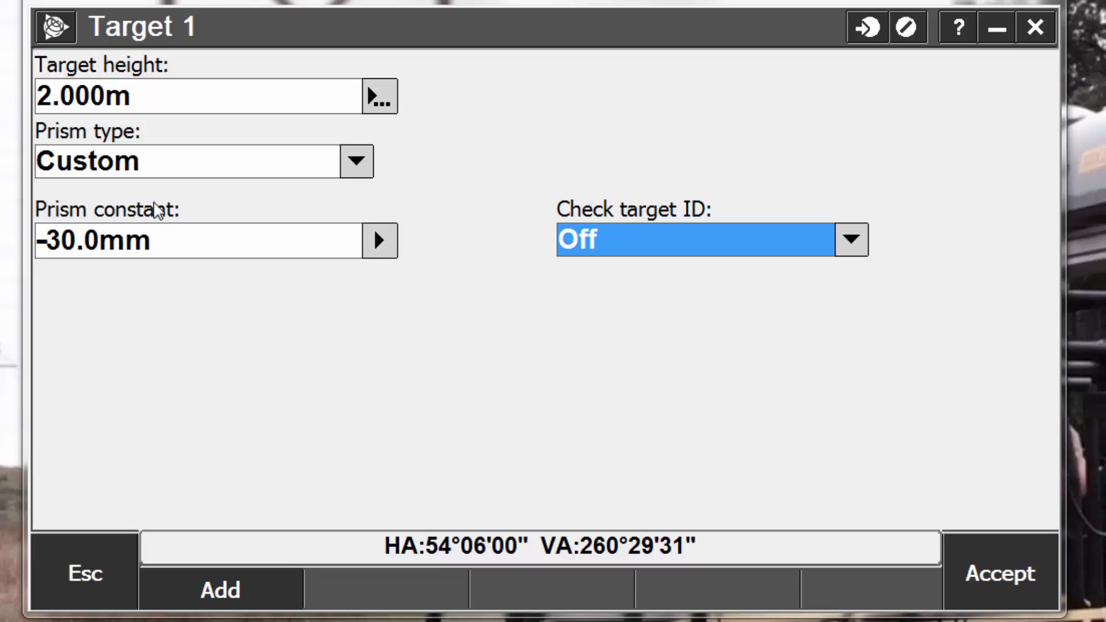
Step: Reset Target 1's prism constant from -30.0mm to 0.0mm
click(198, 241)
text(0)
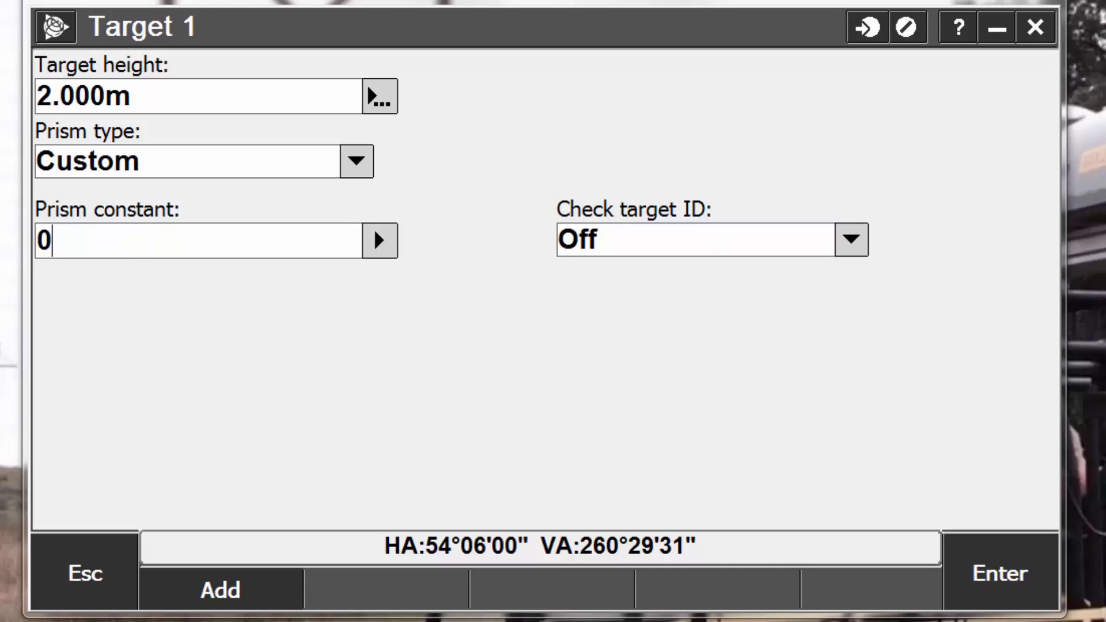
key(Tab)
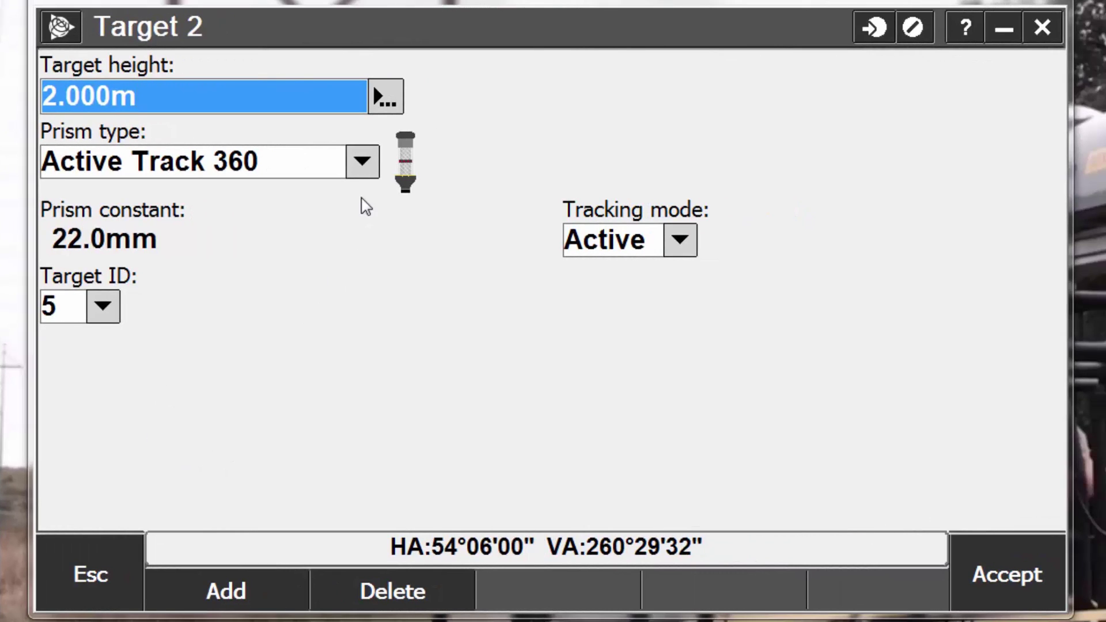
click(361, 173)
click(376, 173)
click(338, 224)
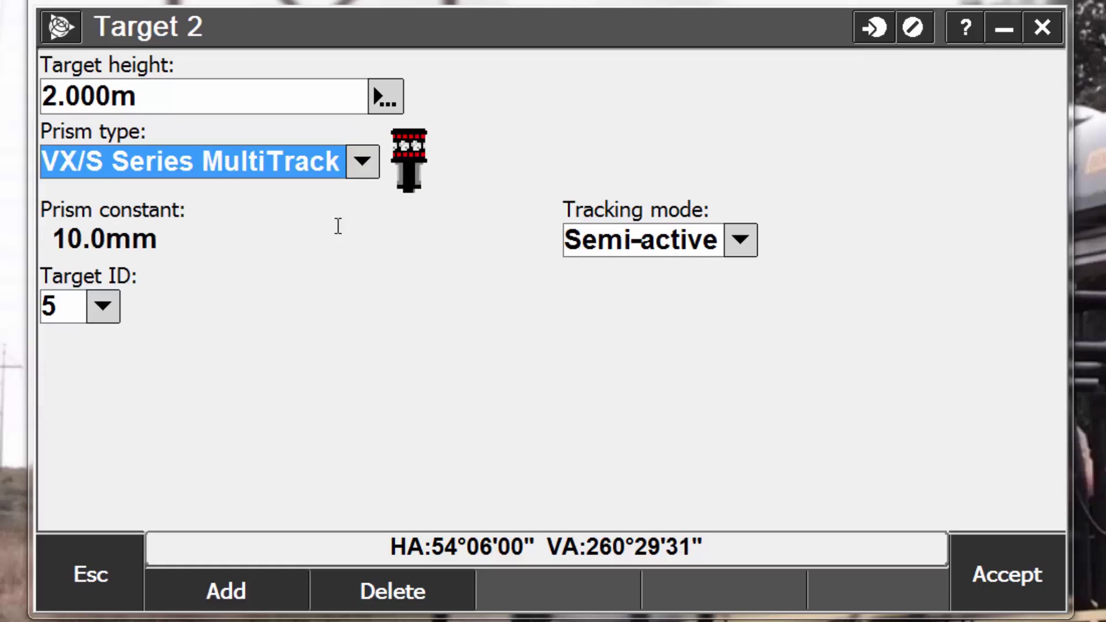
click(362, 163)
click(326, 181)
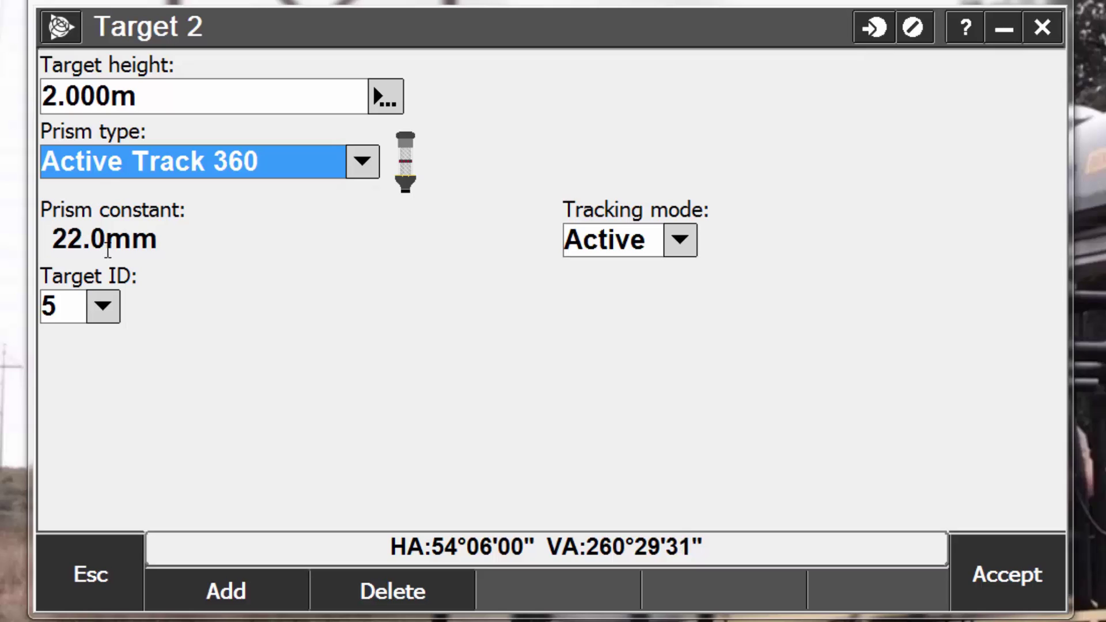
Step: Keep Target 2 on Active tracking with Target ID 5, then reopen the tracking mode choices
click(680, 239)
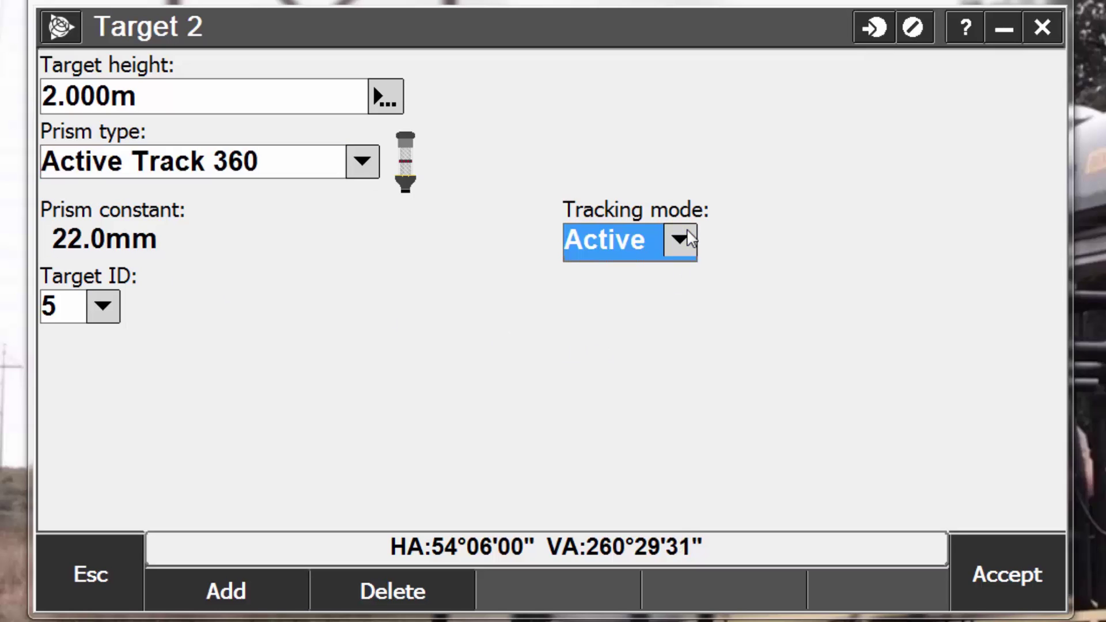
click(648, 320)
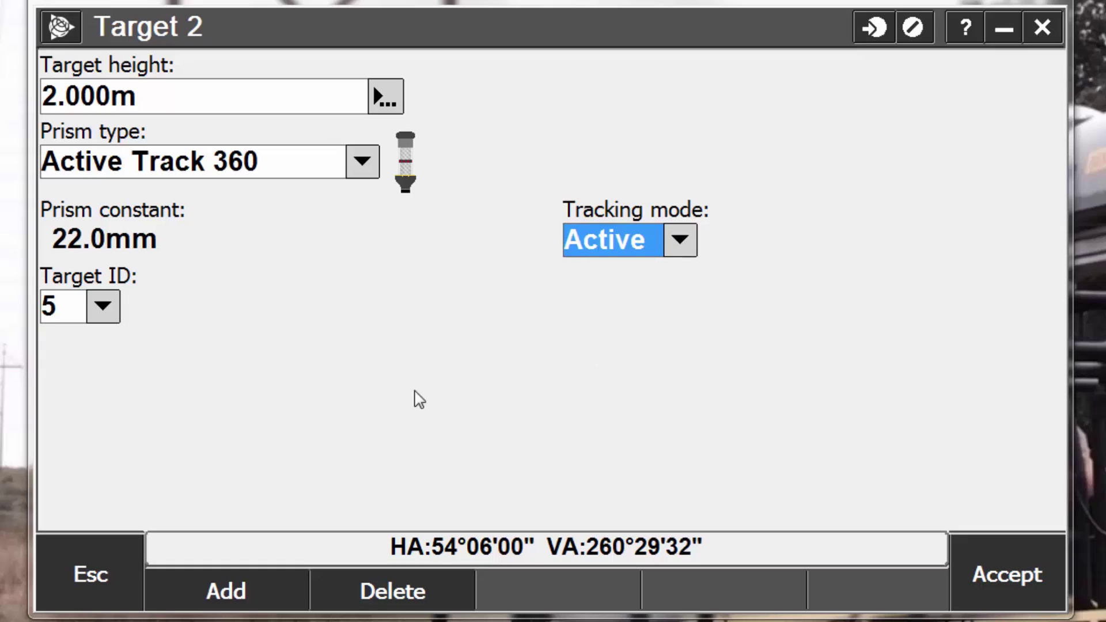
click(97, 302)
drag(116, 378, 106, 435)
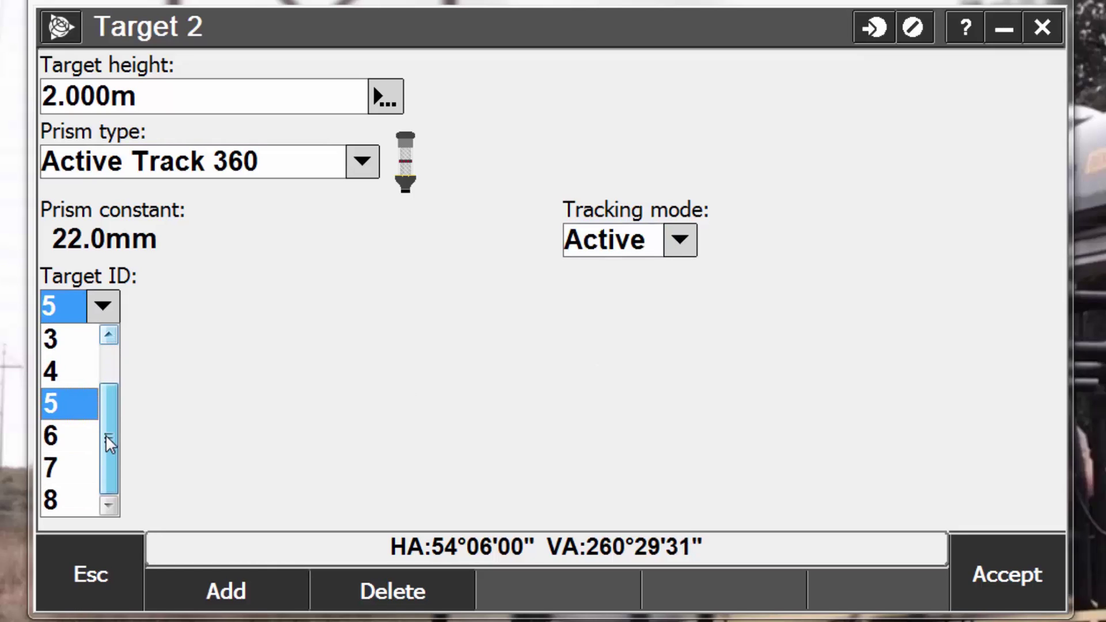
click(260, 389)
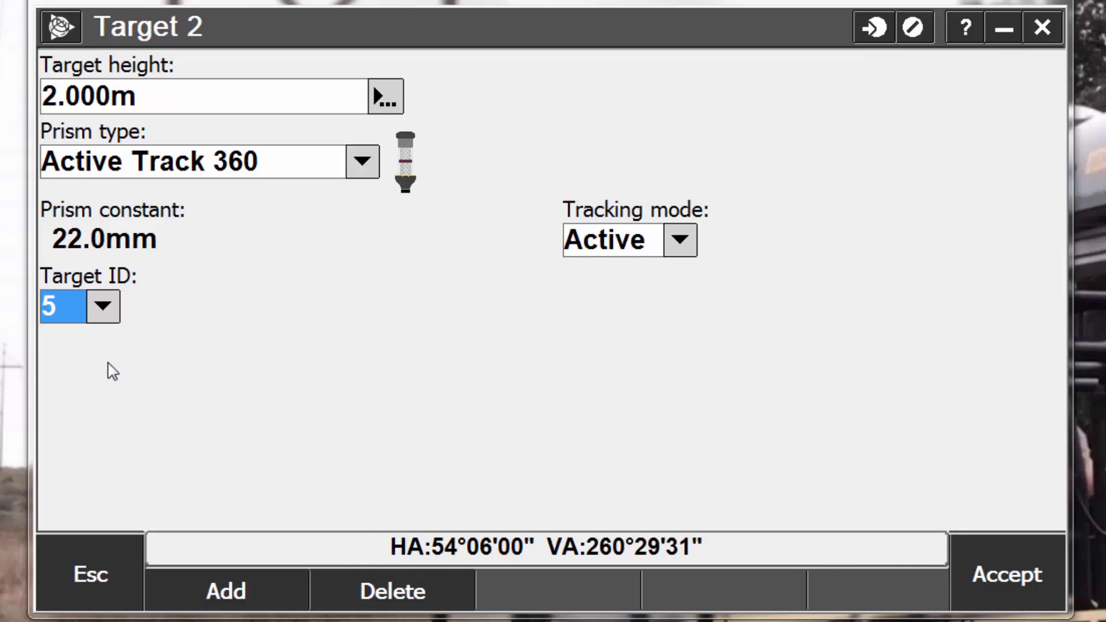
key(Tab)
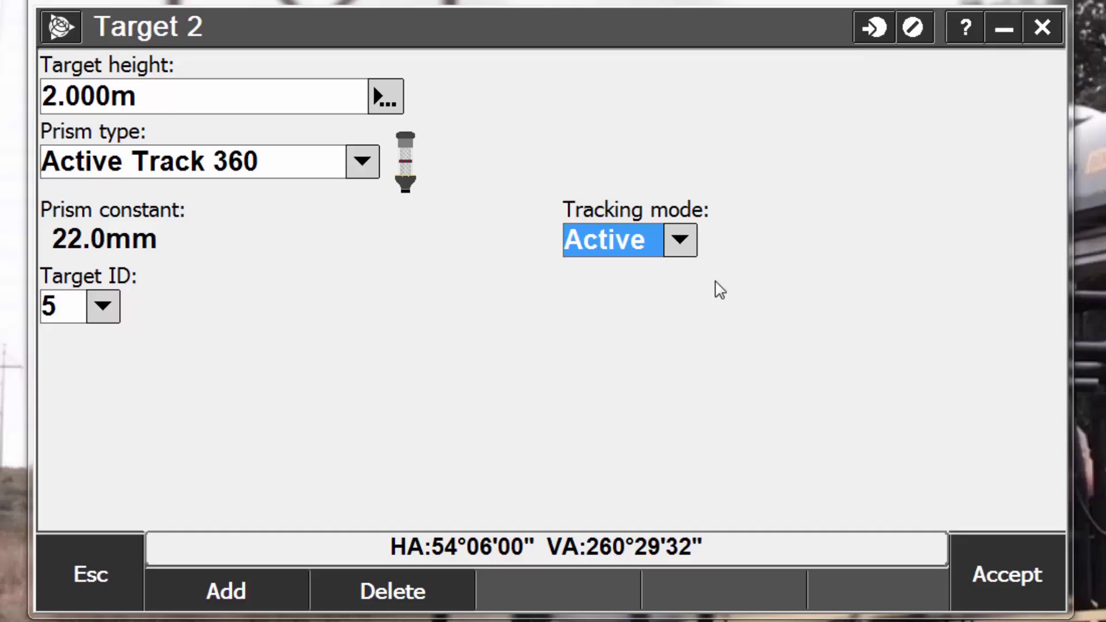
click(680, 241)
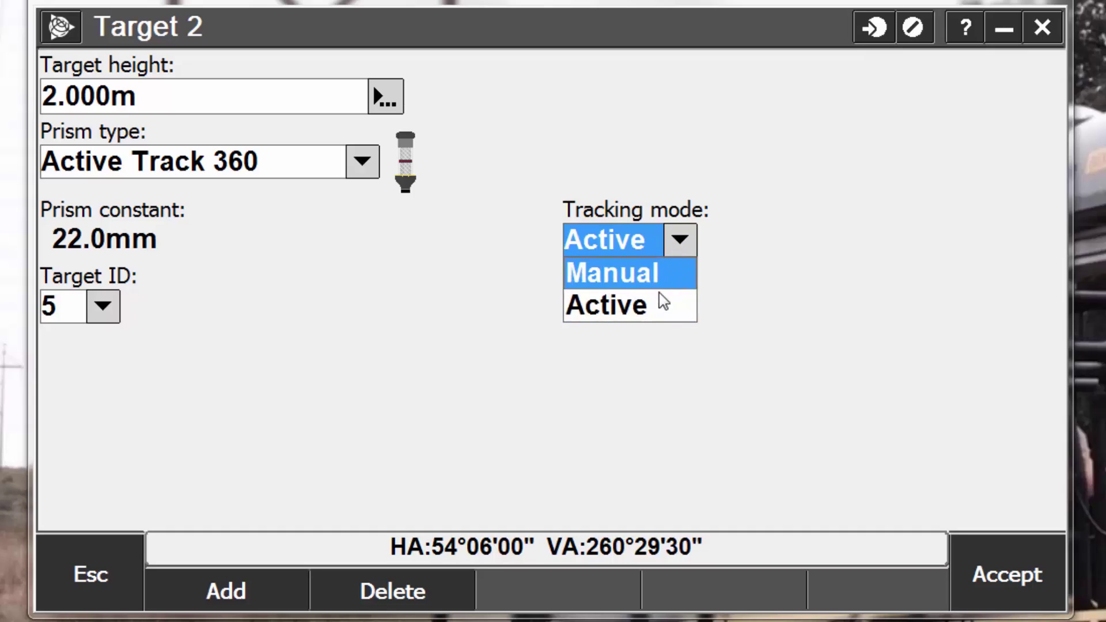
Step: Try Manual then Active tracking, and switch the prism type to VX/S Series MultiTrack
click(637, 273)
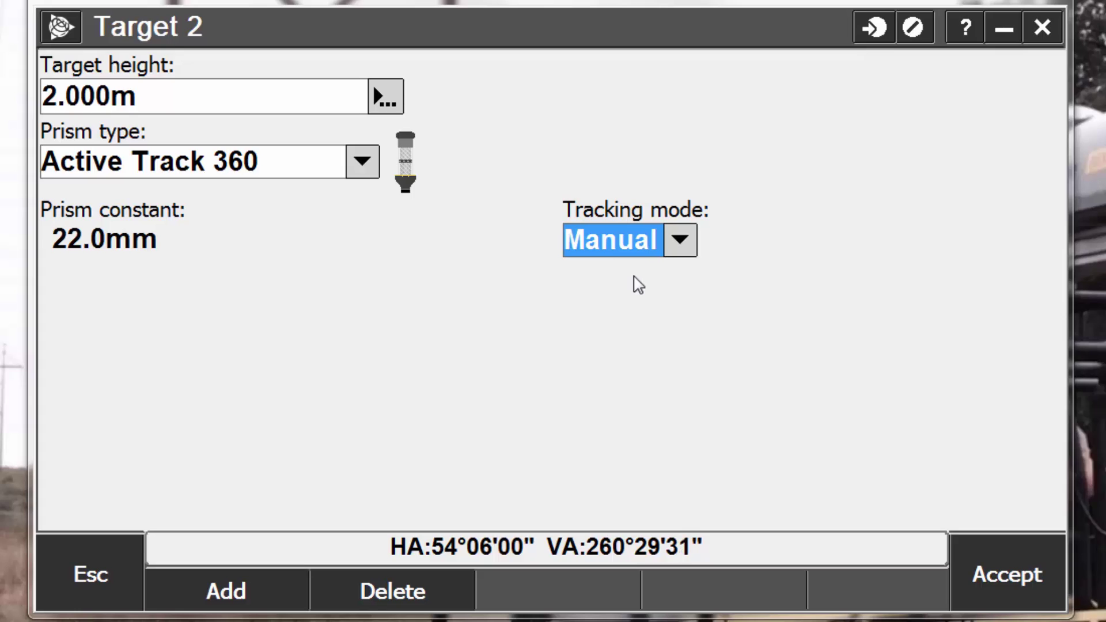
click(680, 248)
click(674, 305)
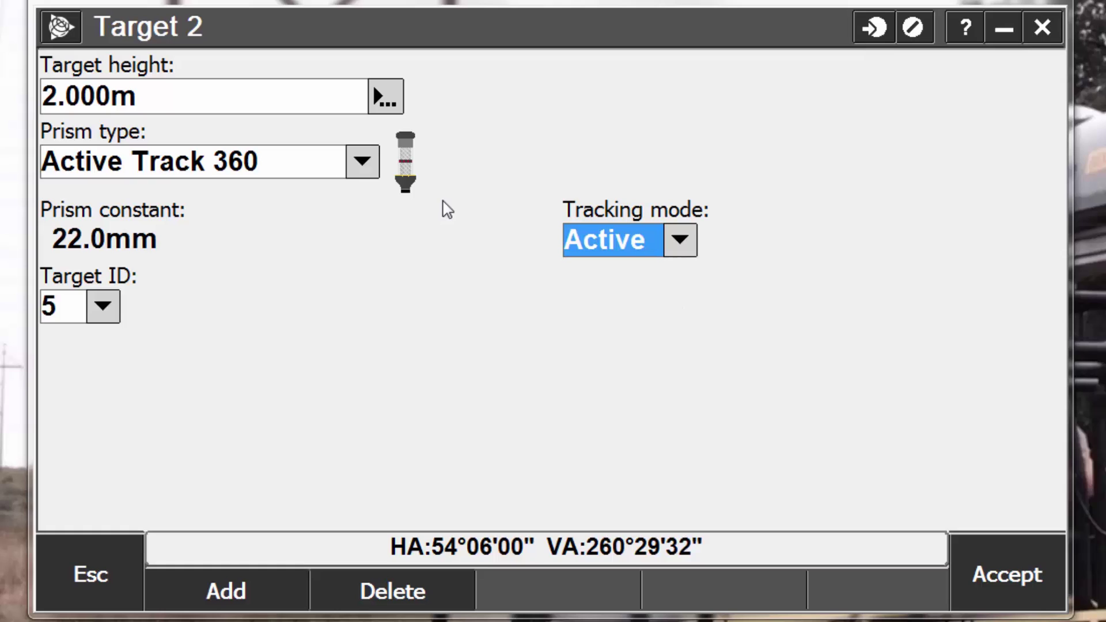
click(361, 164)
click(359, 232)
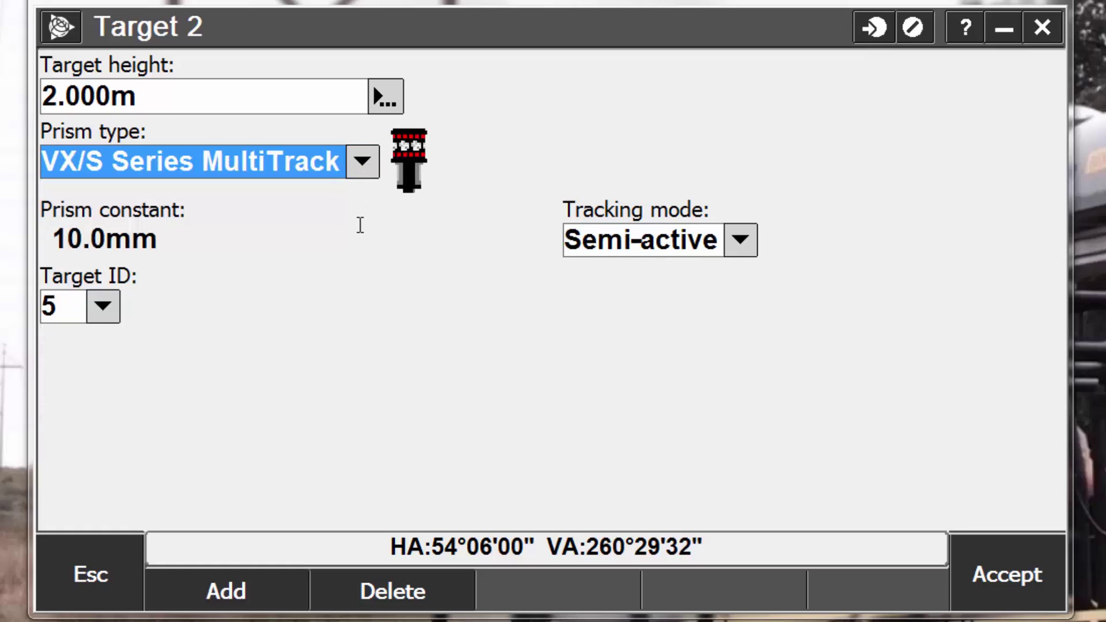
Step: Change the MultiTrack target's tracking mode from Active to Passive, dropping its Target ID
click(731, 246)
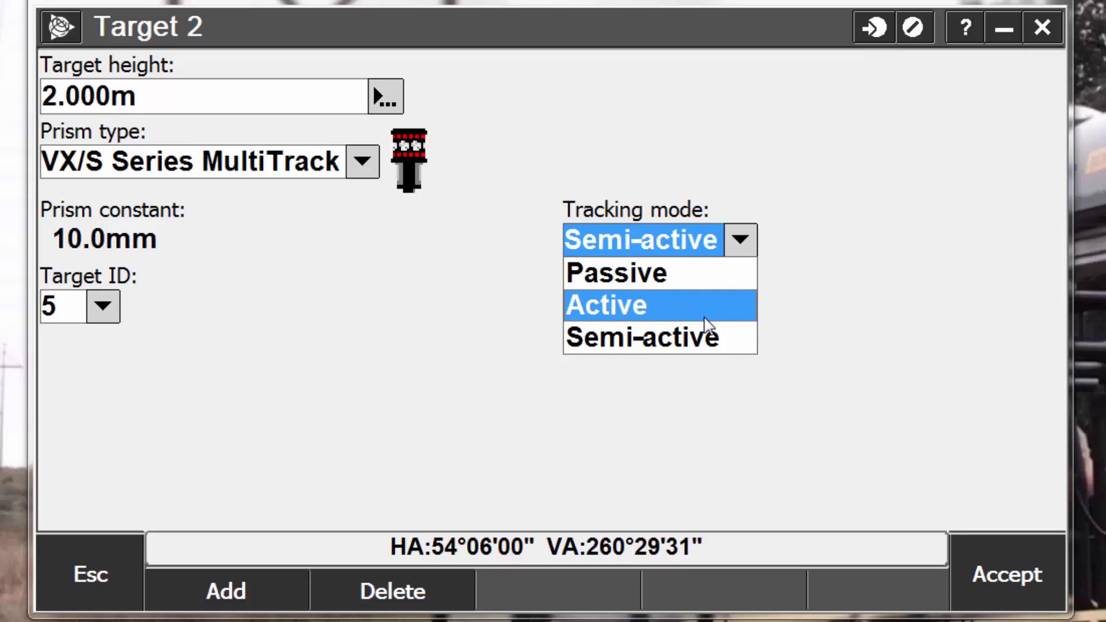
click(657, 311)
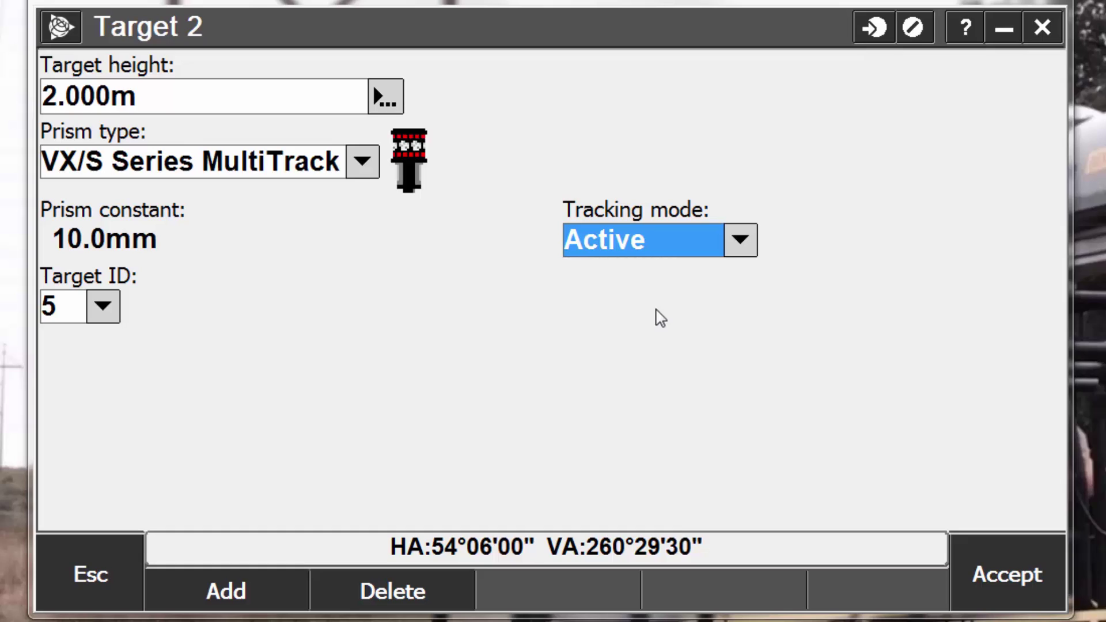
click(695, 249)
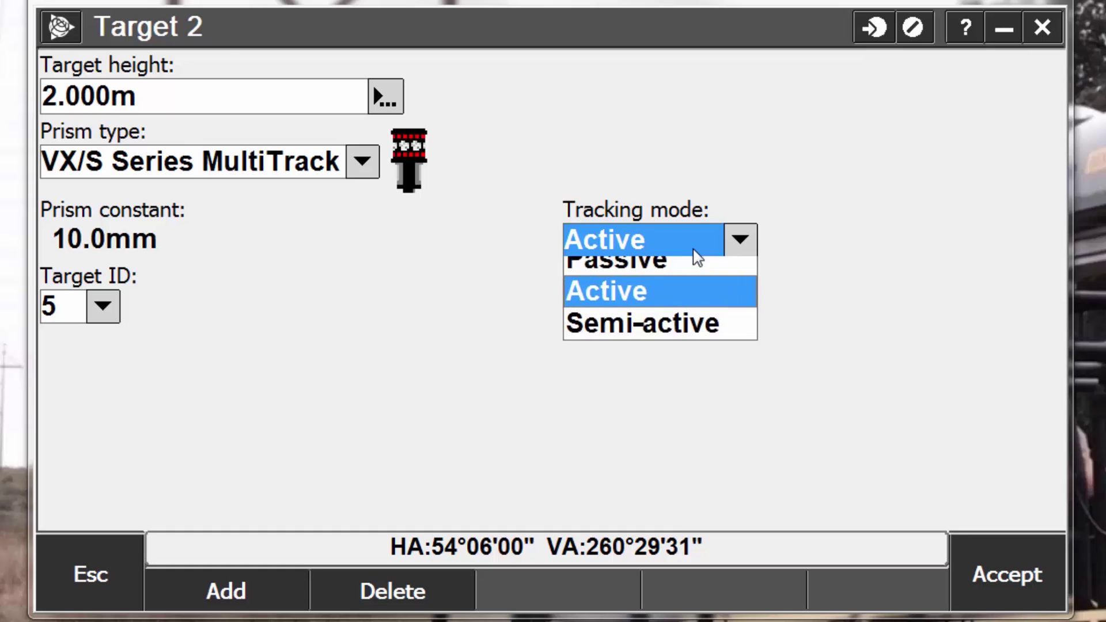
click(681, 284)
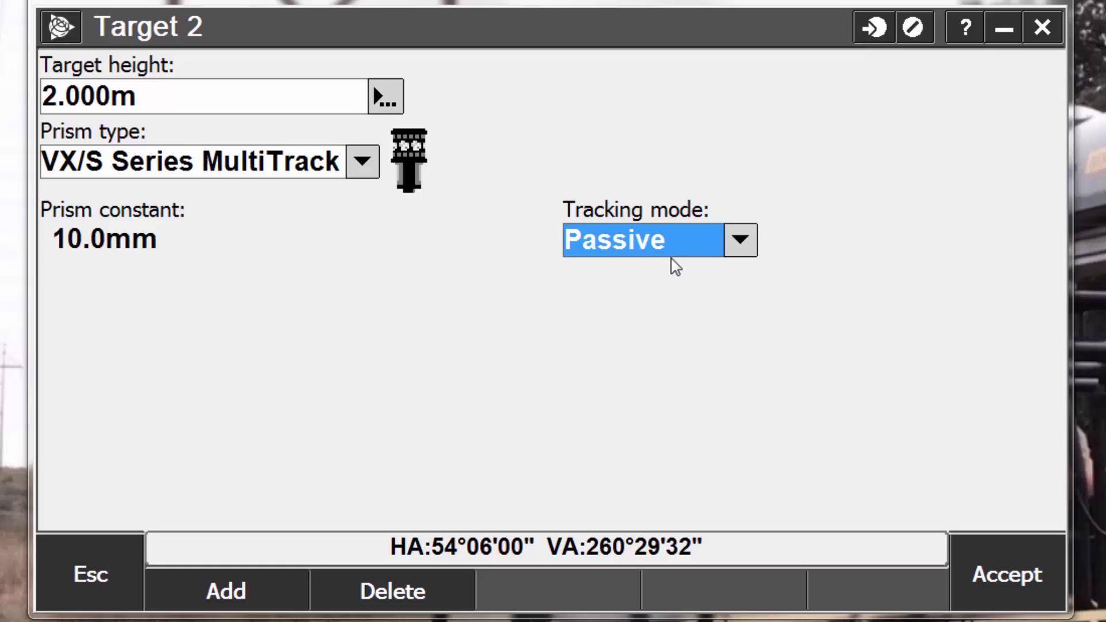
Step: Restore Active tracking with Target ID 5, then set tracking mode to Semi-active
click(670, 245)
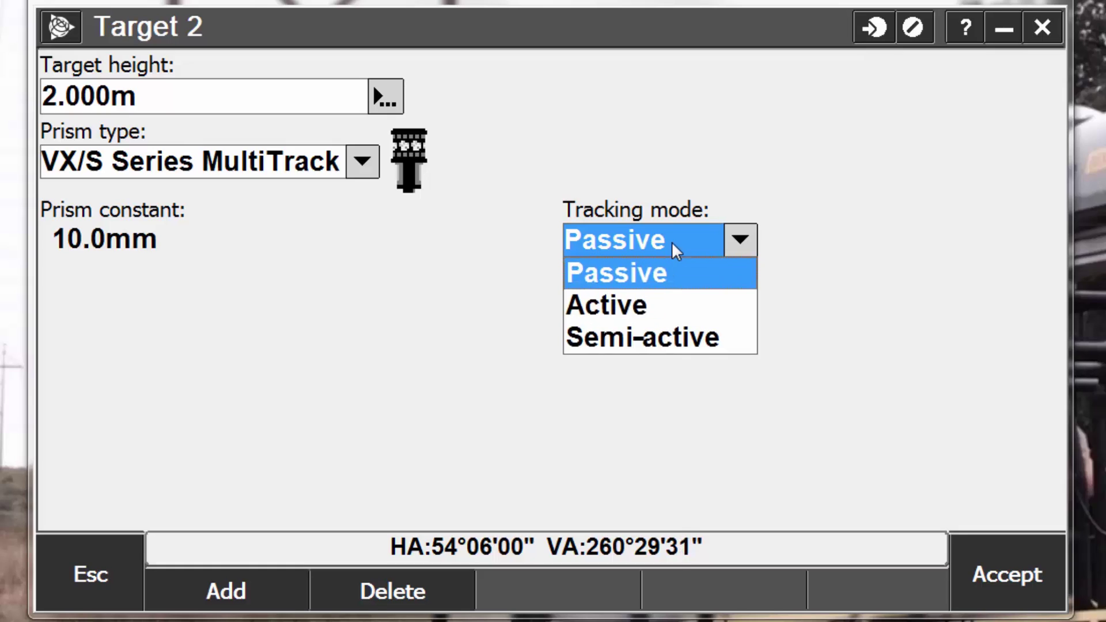
click(657, 305)
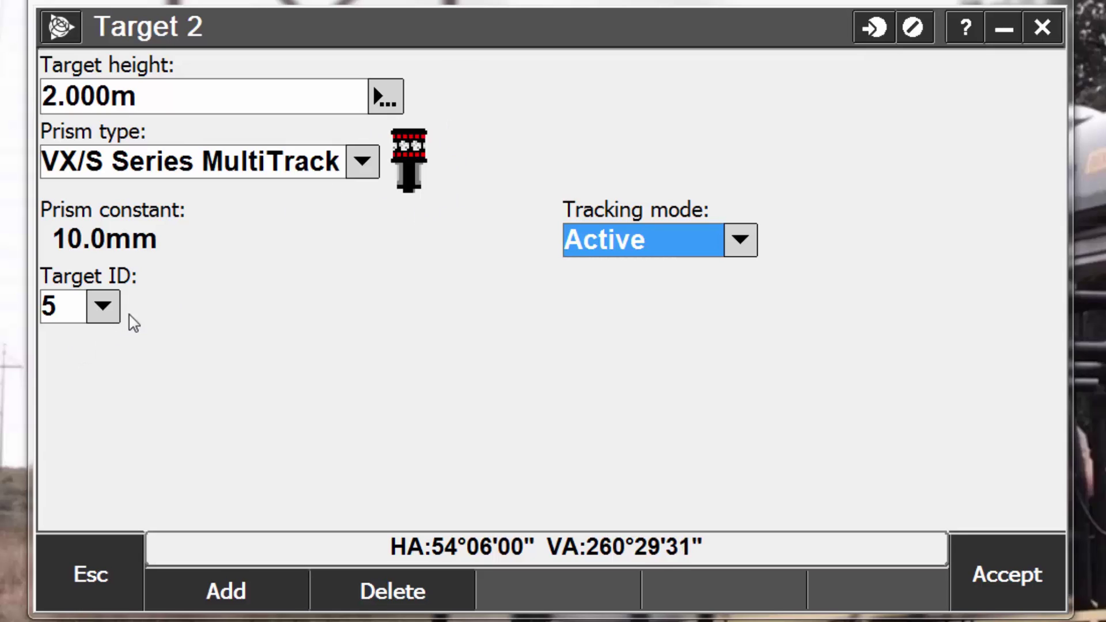
click(104, 307)
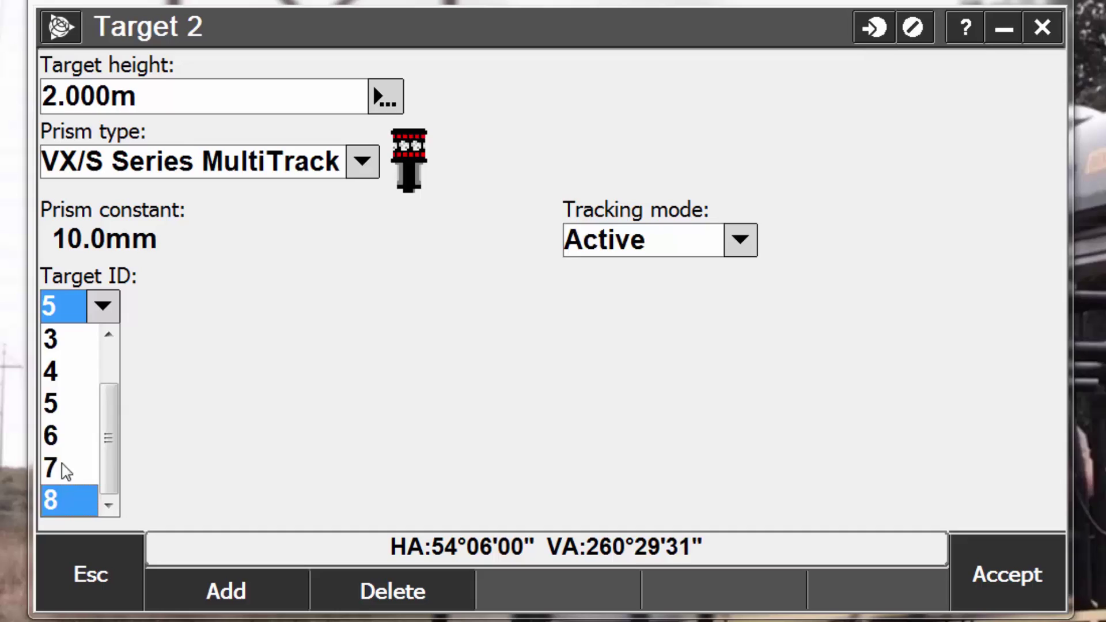
click(239, 358)
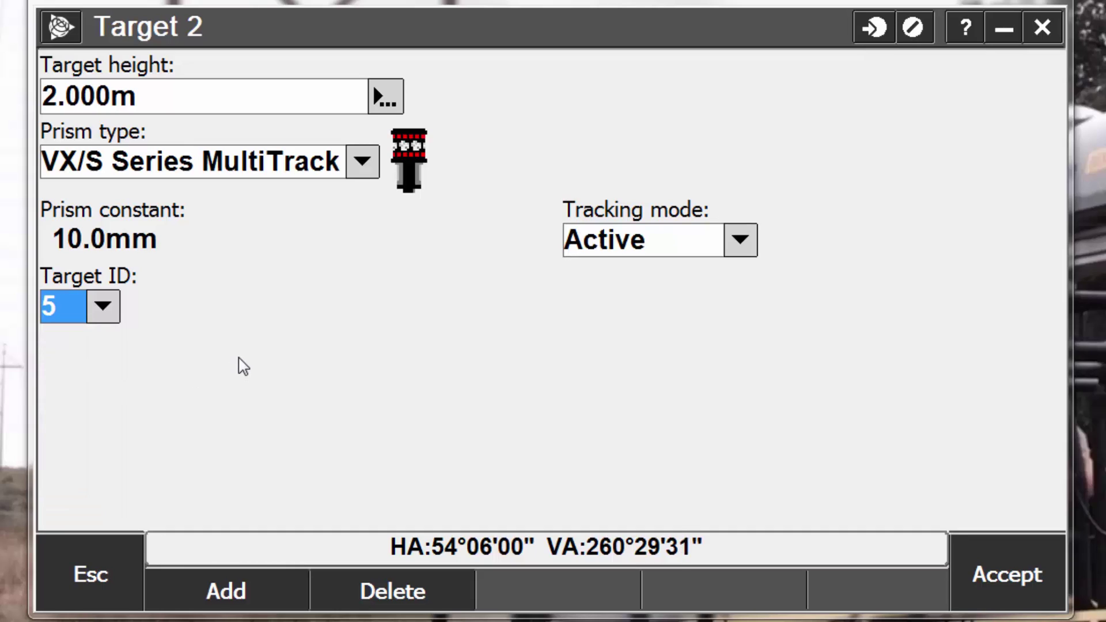
click(741, 242)
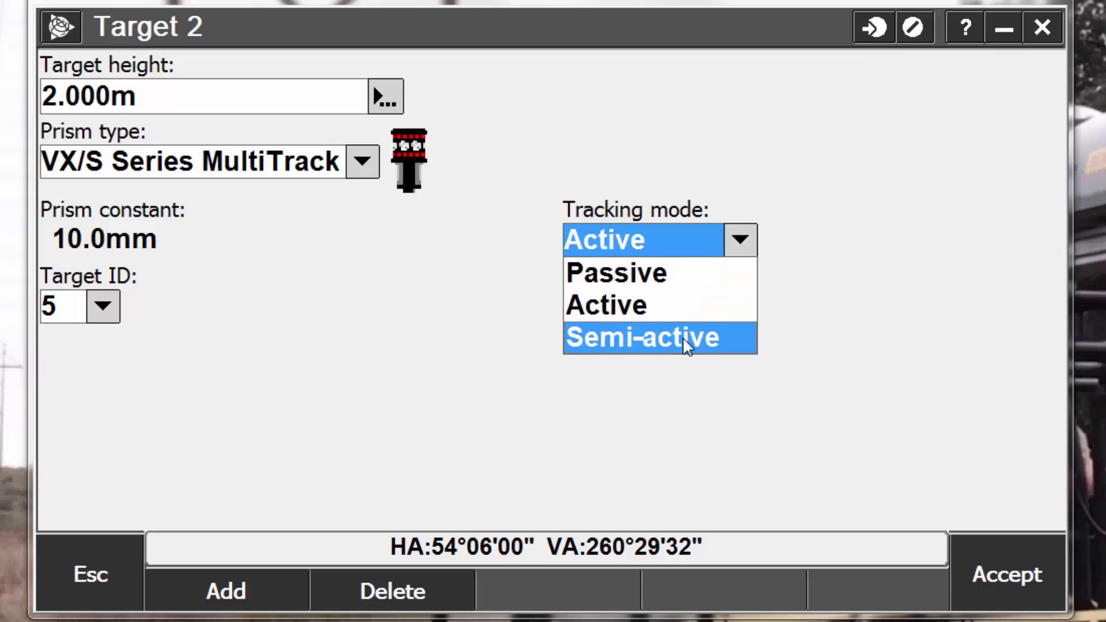
click(682, 337)
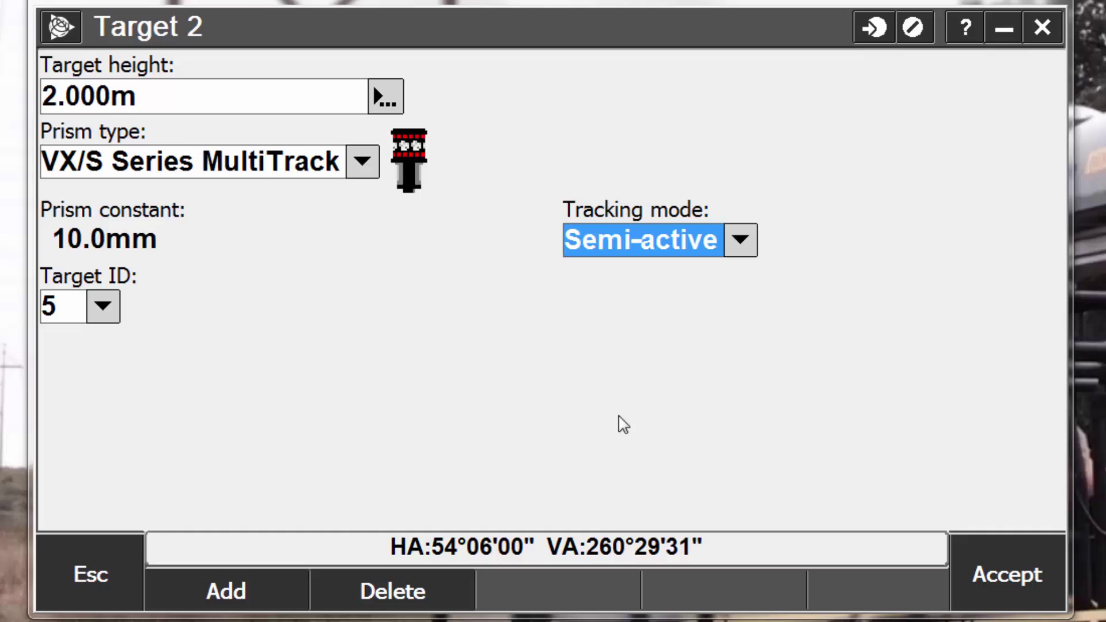